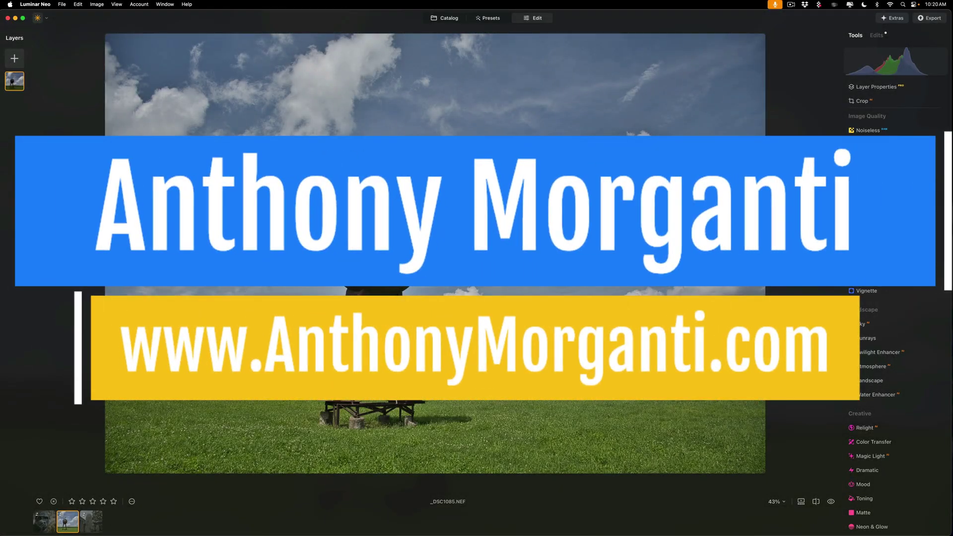
Scroll the tools list and review the edits already applied to the sculpture photo.
scroll(886, 248, down, 5)
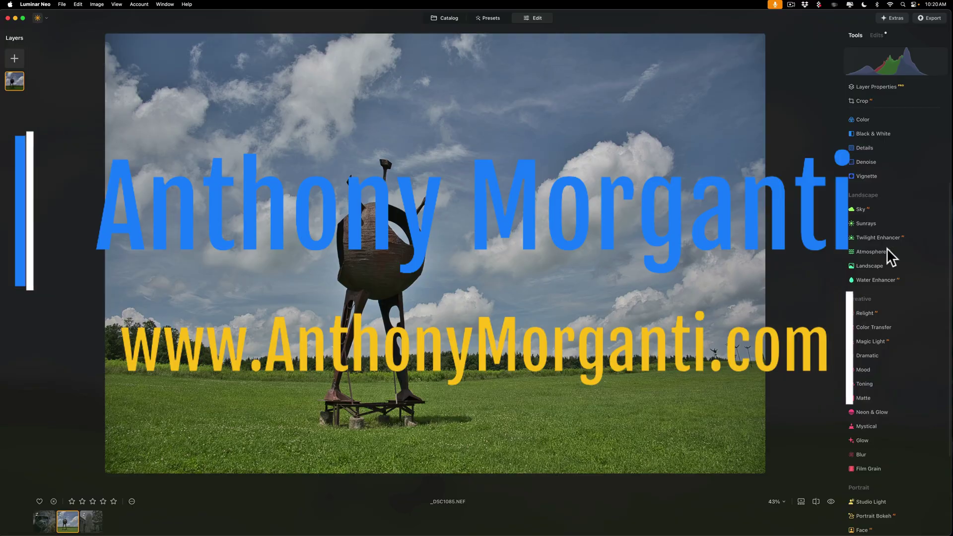
scroll(886, 248, up, 5)
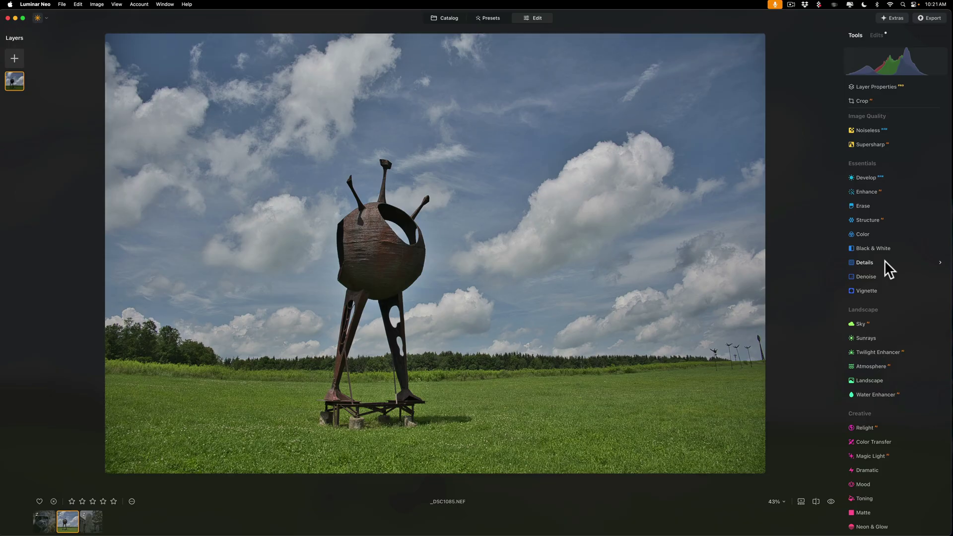
click(877, 37)
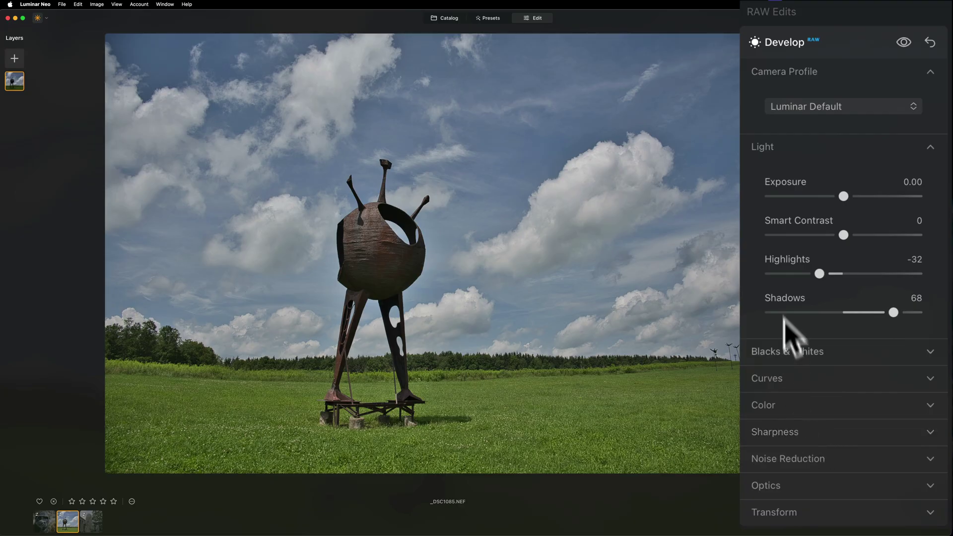
click(855, 35)
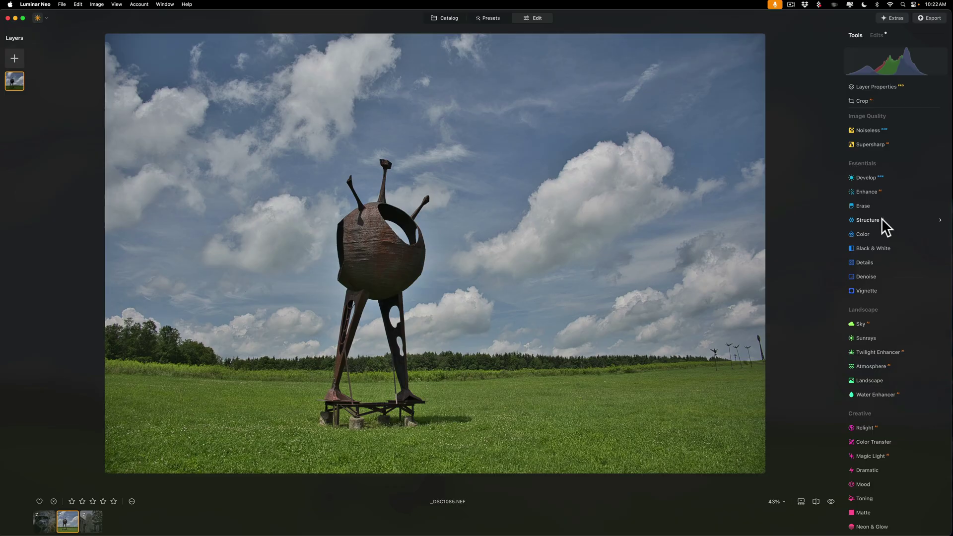
Preview various Structure Amount and Boost strengths, then reset both to zero.
click(881, 220)
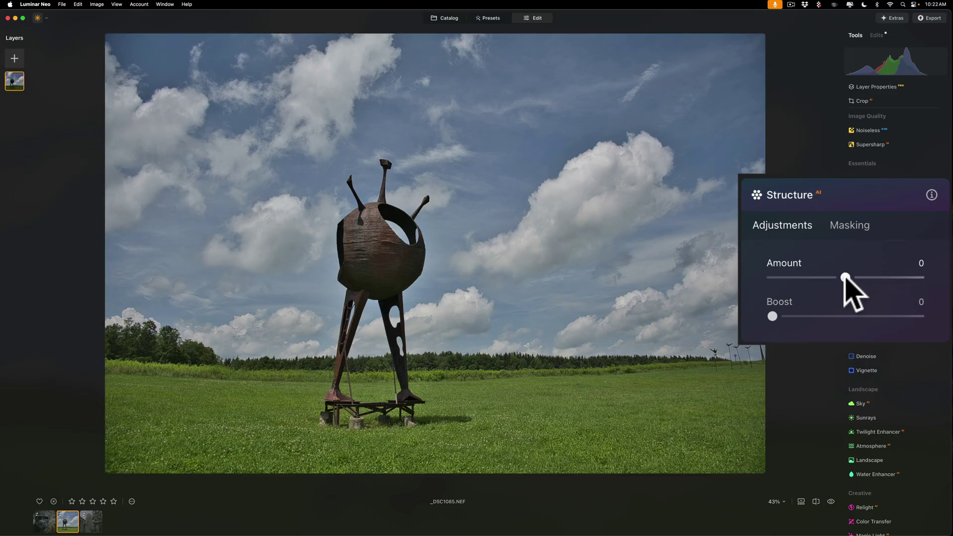
drag(845, 278, 893, 278)
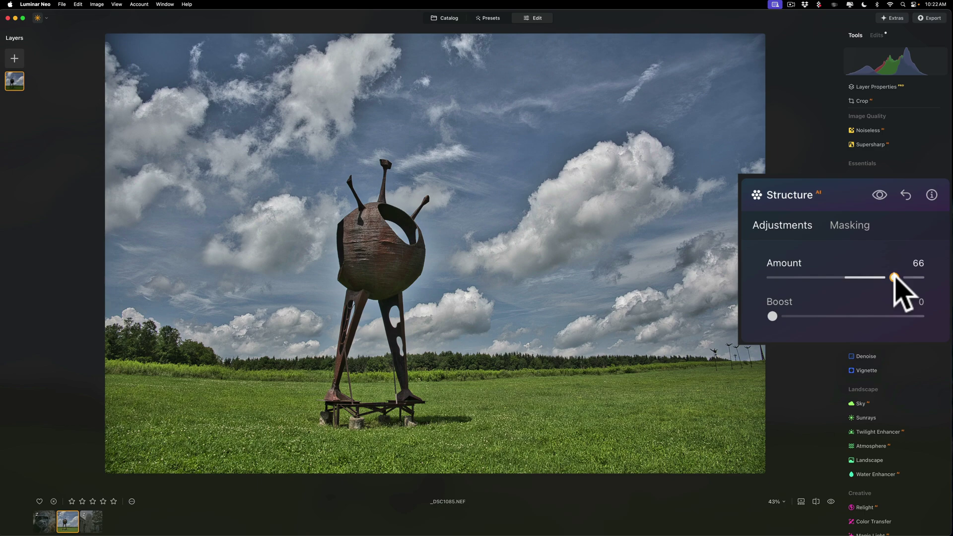
mouse_move(894, 278)
mouse_down()
mouse_move(847, 278)
mouse_move(914, 278)
mouse_move(849, 278)
mouse_move(912, 278)
mouse_move(851, 278)
mouse_move(906, 278)
mouse_move(852, 278)
mouse_move(888, 278)
mouse_up()
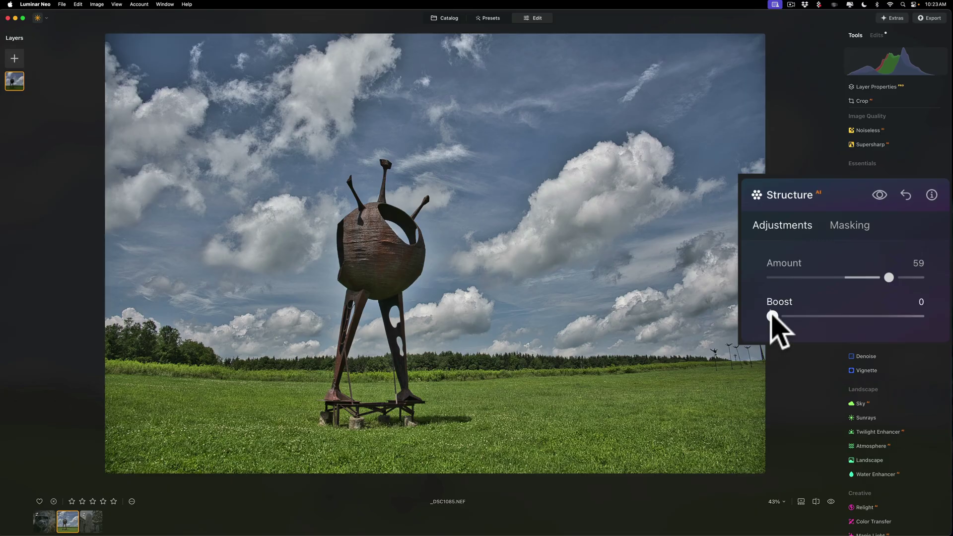
mouse_move(771, 313)
mouse_down()
mouse_move(948, 321)
mouse_move(755, 315)
mouse_up()
drag(887, 278, 845, 281)
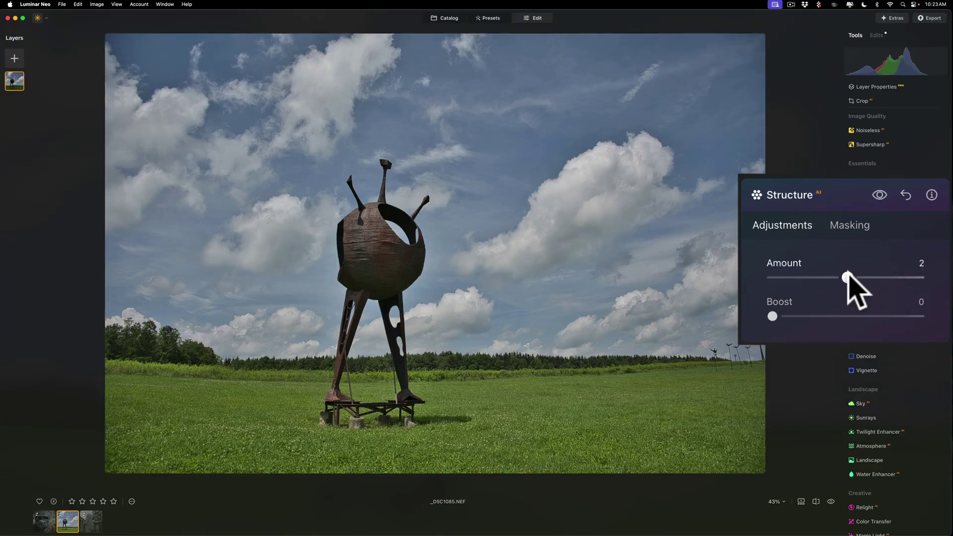
drag(847, 278, 868, 277)
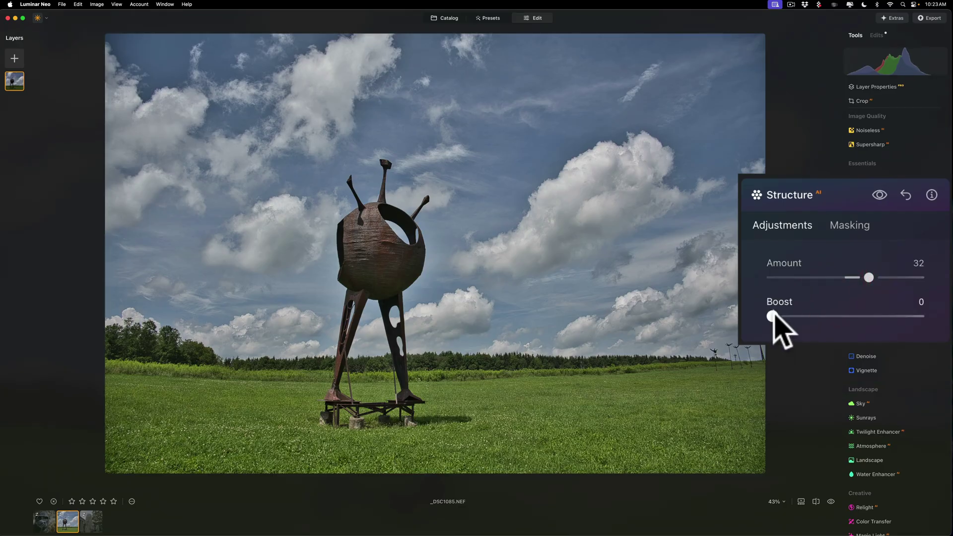
drag(772, 316, 831, 316)
click(904, 194)
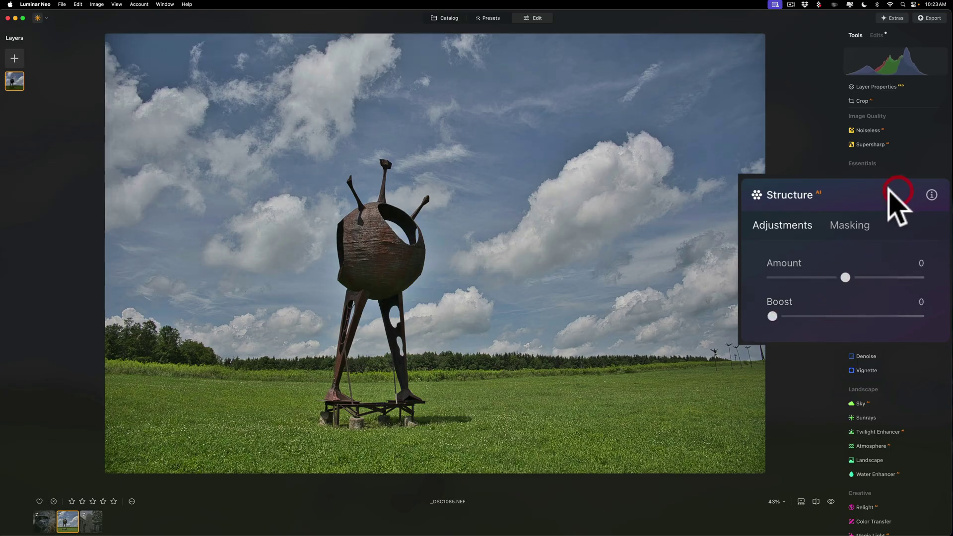
Delete the Structure edit from the photo's edits list.
click(874, 35)
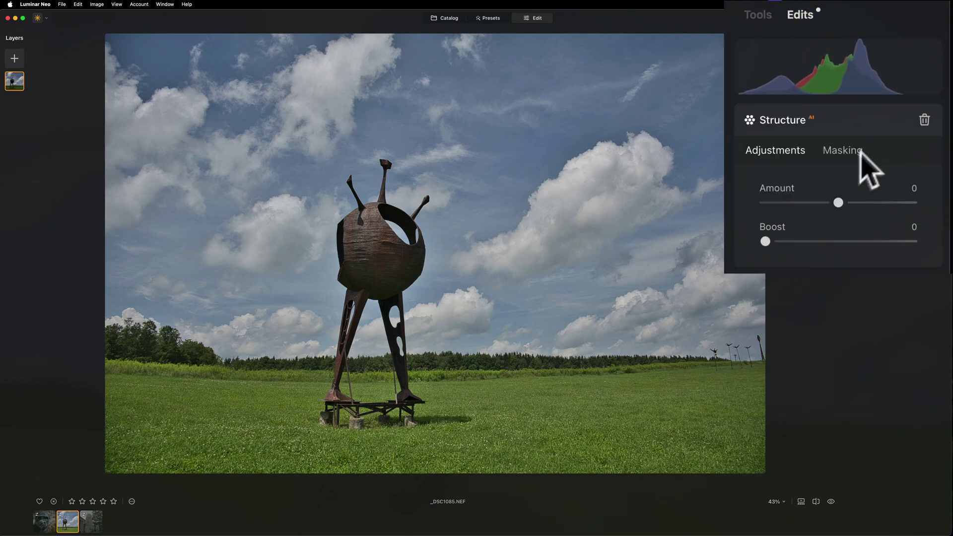
click(923, 120)
click(856, 35)
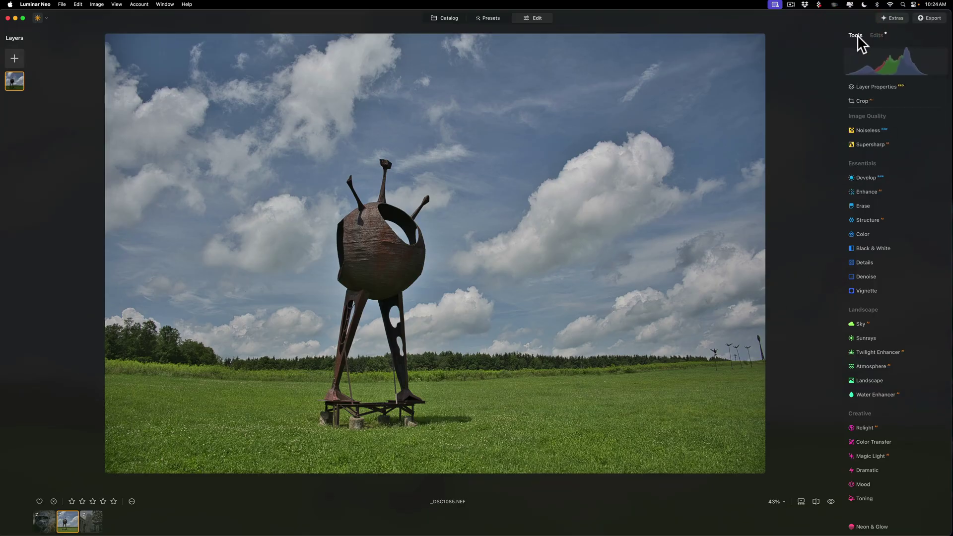
Open Details for the sculpture photo and test the Small Details slider.
click(868, 262)
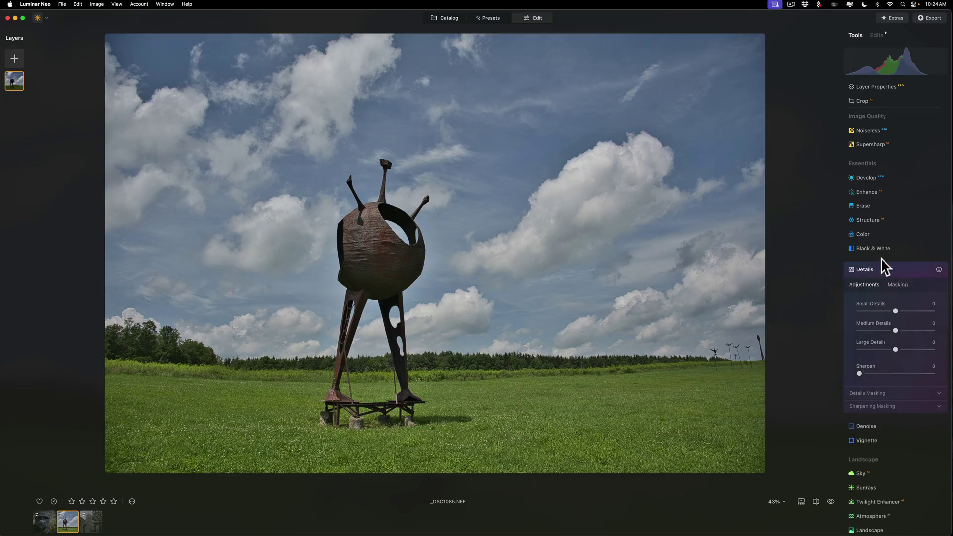
scroll(880, 258, down, 5)
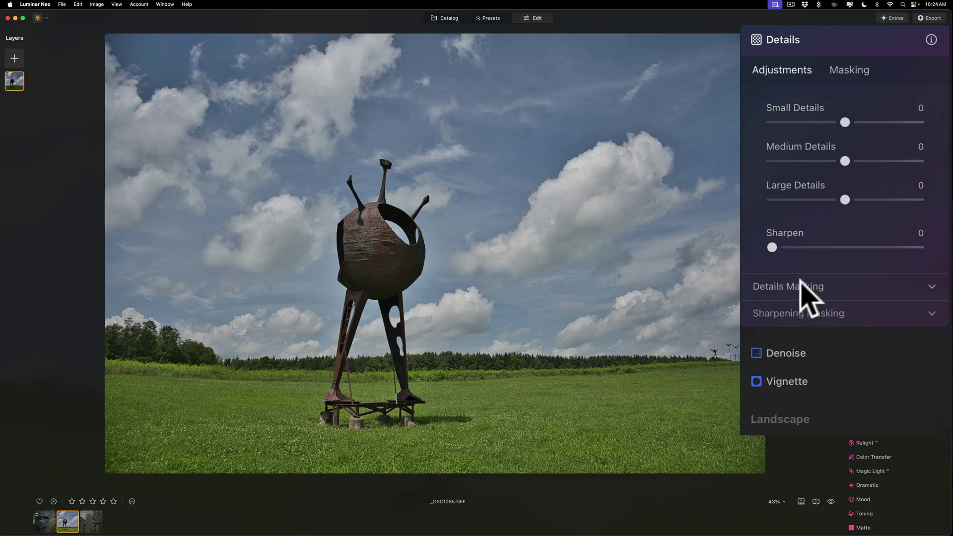
scroll(830, 232, up, 1)
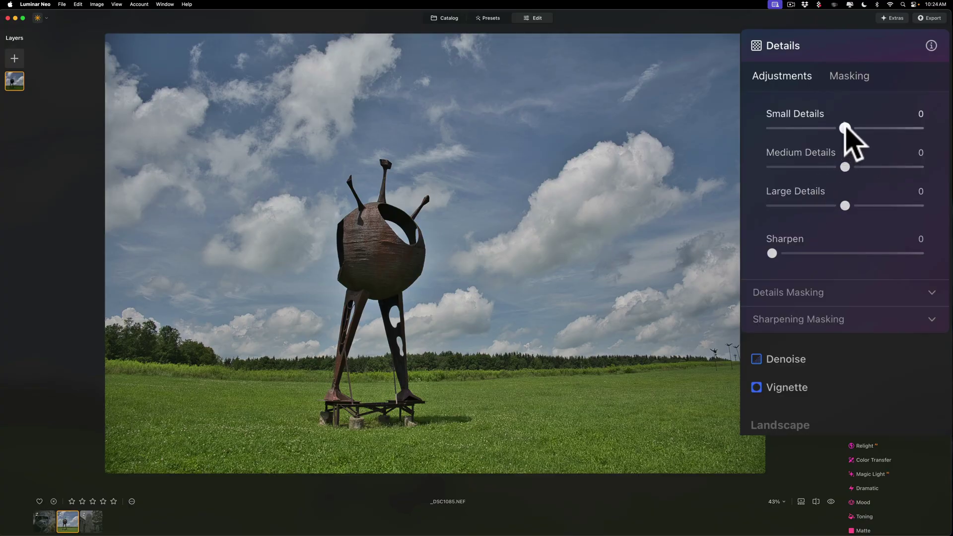
drag(845, 127, 872, 129)
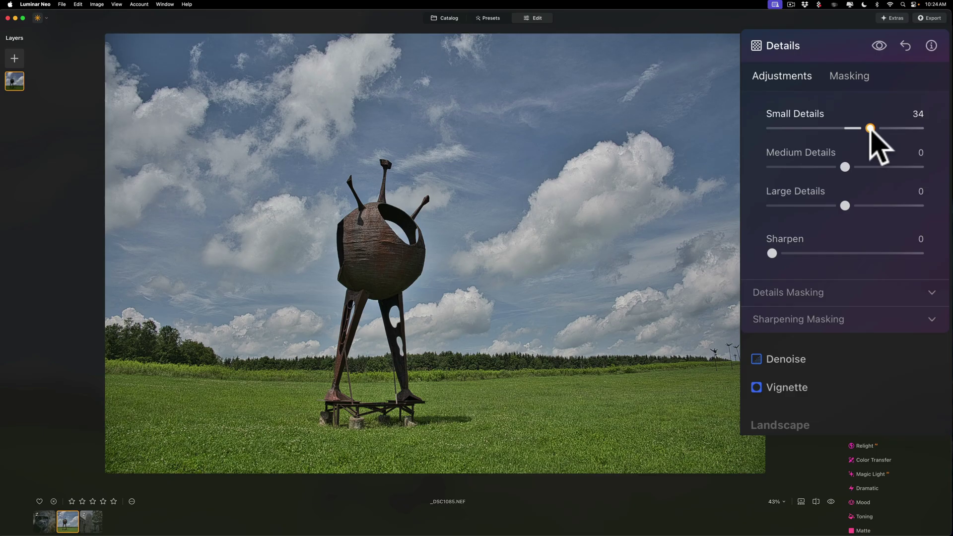
drag(870, 130, 847, 164)
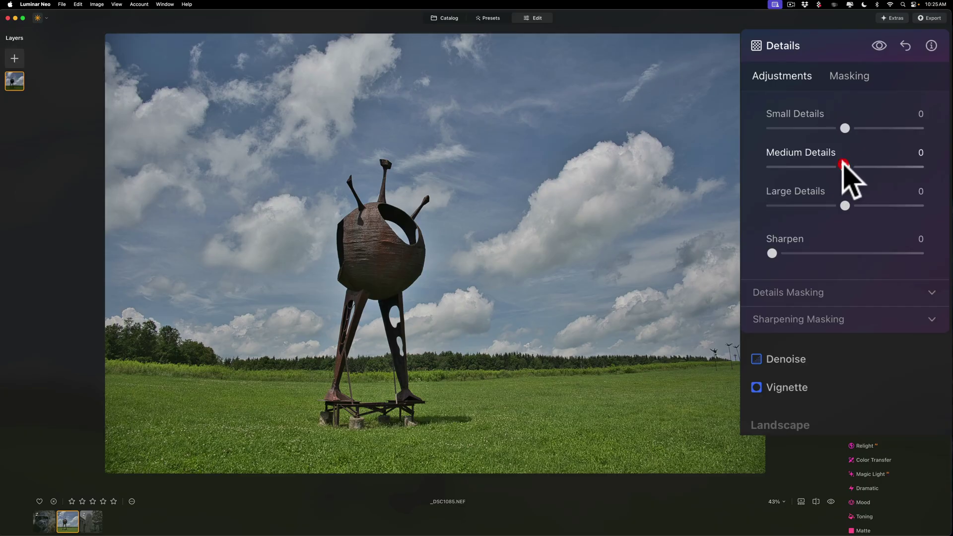
mouse_move(844, 205)
mouse_down()
mouse_move(929, 208)
mouse_move(819, 204)
mouse_move(933, 206)
mouse_move(829, 206)
mouse_move(908, 208)
mouse_move(847, 205)
mouse_up()
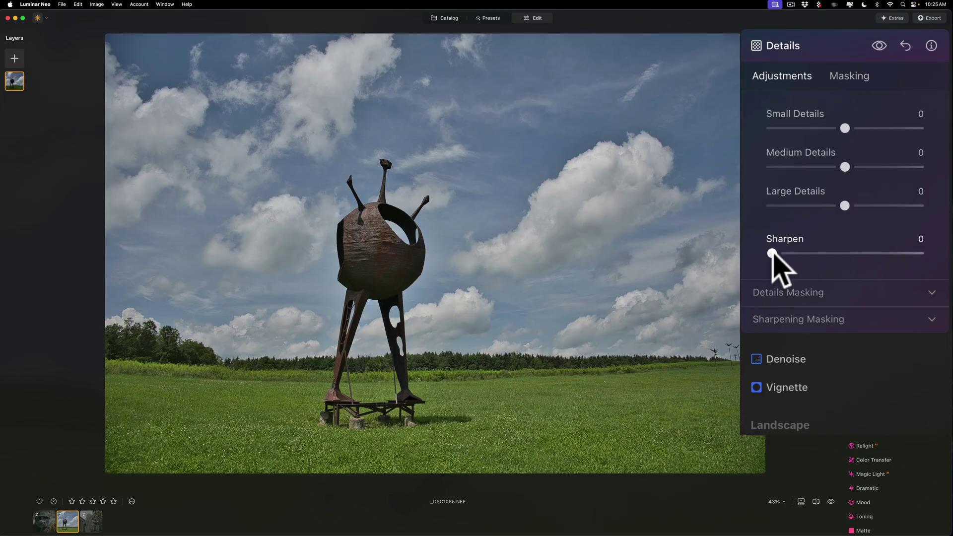
drag(771, 253, 791, 246)
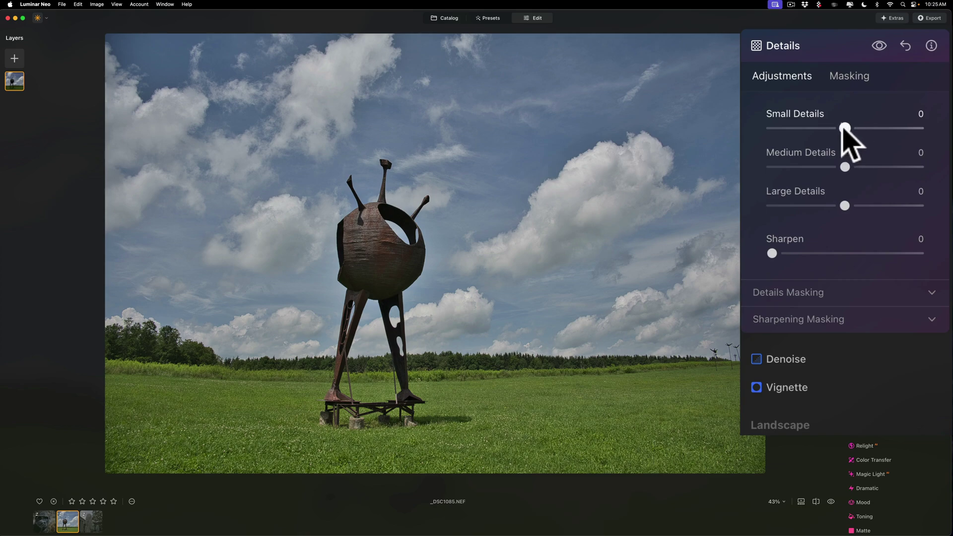
Try Small 14, Medium 34–36 and Large 37 Details, then reset all three to 0.
drag(843, 128, 855, 128)
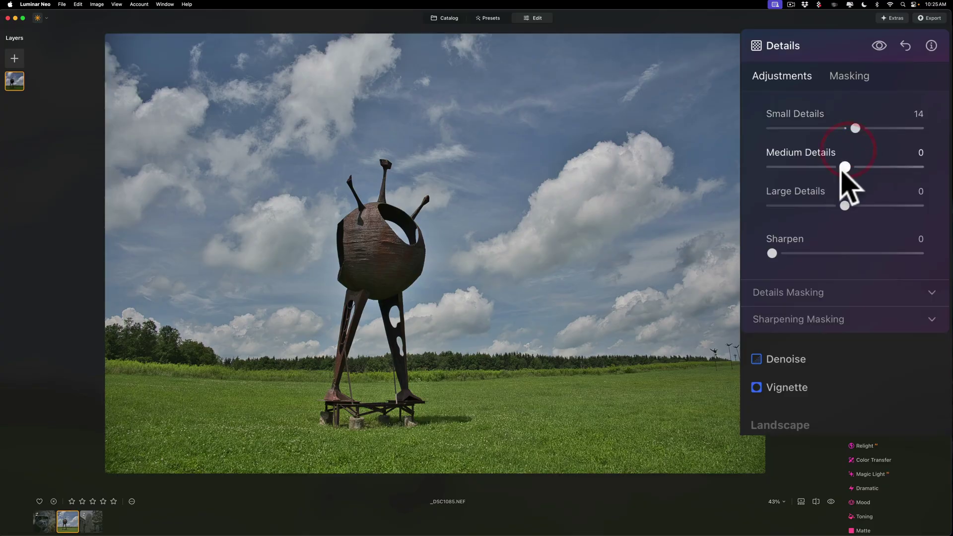
drag(845, 167, 869, 168)
drag(844, 205, 869, 205)
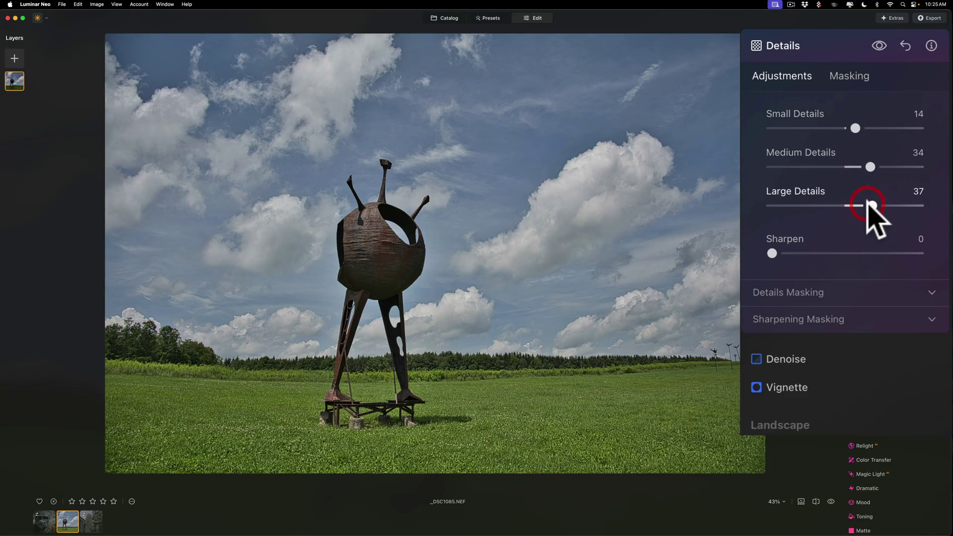
double_click(872, 206)
drag(870, 166, 873, 166)
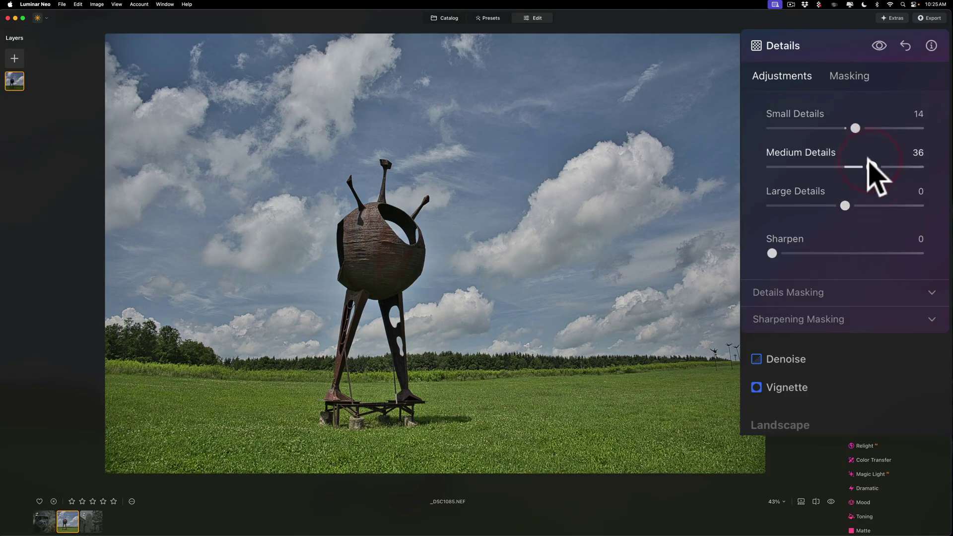
double_click(870, 167)
double_click(854, 129)
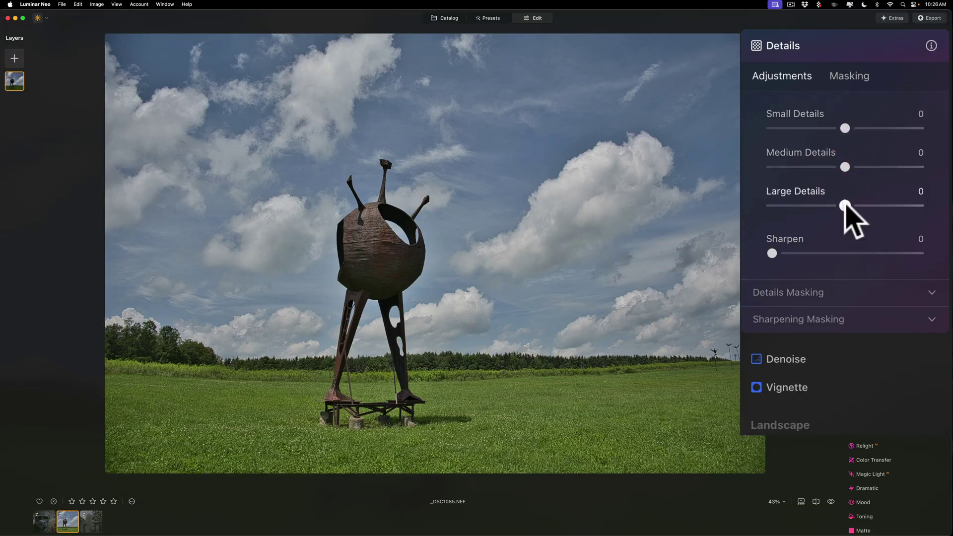
Set Large Details 71, Medium 68, Small 61 and Sharpen 44.
drag(845, 206, 897, 205)
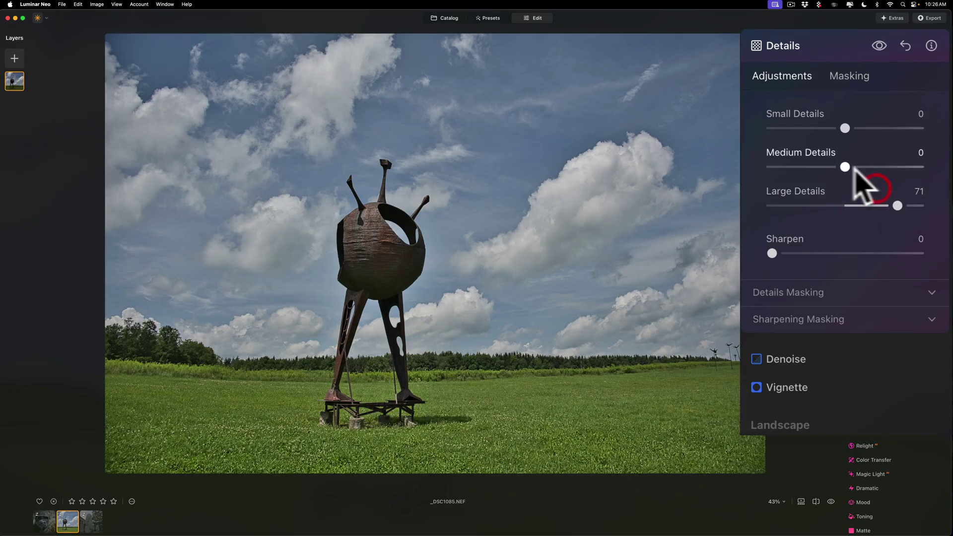
drag(844, 167, 899, 167)
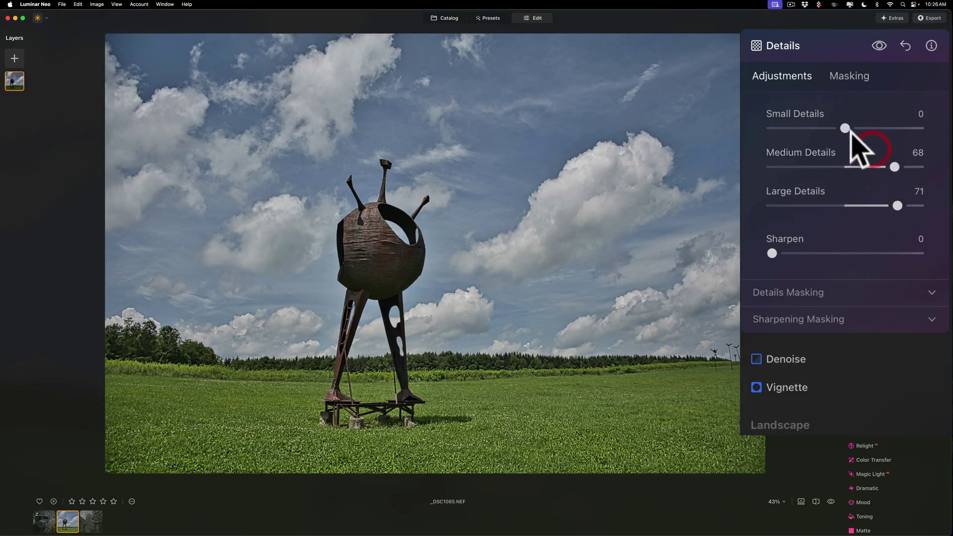
drag(846, 129, 892, 127)
drag(772, 253, 836, 253)
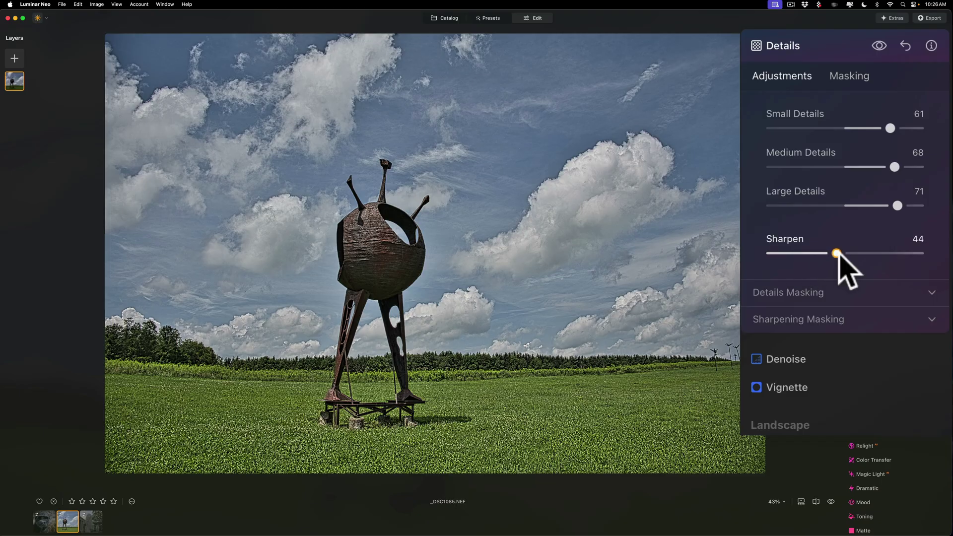
Expand Details Masking and compare Details Protection strengths, returning Protection to 0.
click(932, 293)
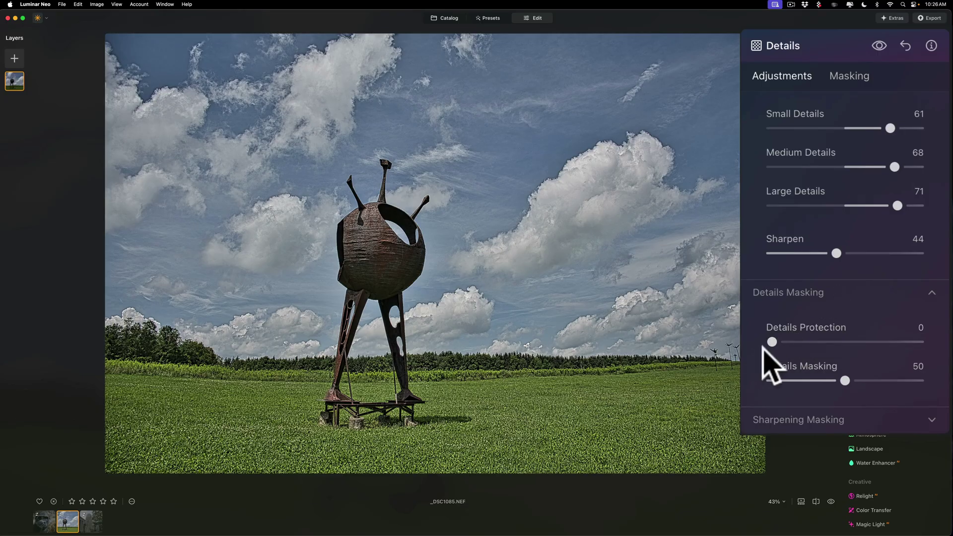
mouse_move(774, 342)
mouse_down()
mouse_move(951, 346)
mouse_move(793, 344)
mouse_move(929, 357)
mouse_move(757, 337)
mouse_move(922, 343)
mouse_move(769, 342)
mouse_up()
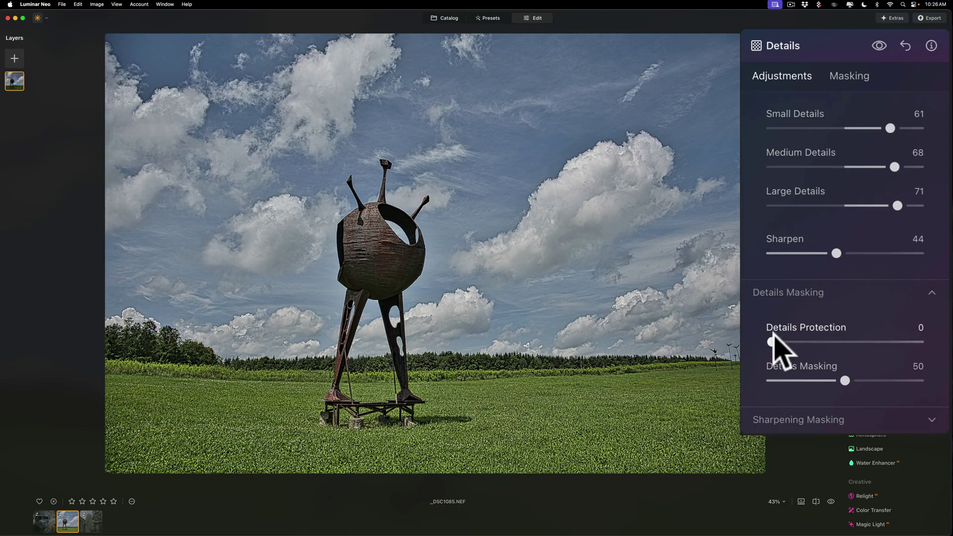
drag(771, 341, 837, 272)
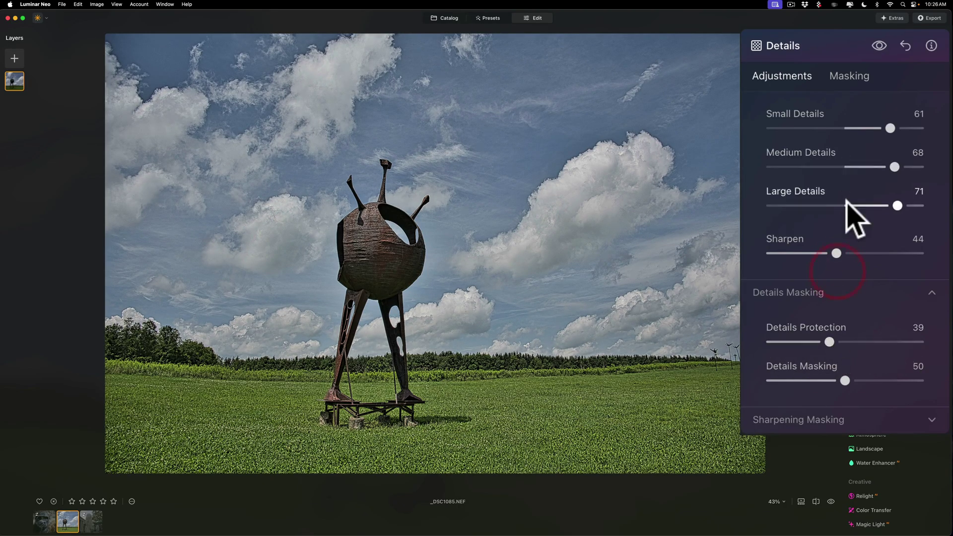
drag(829, 342, 791, 361)
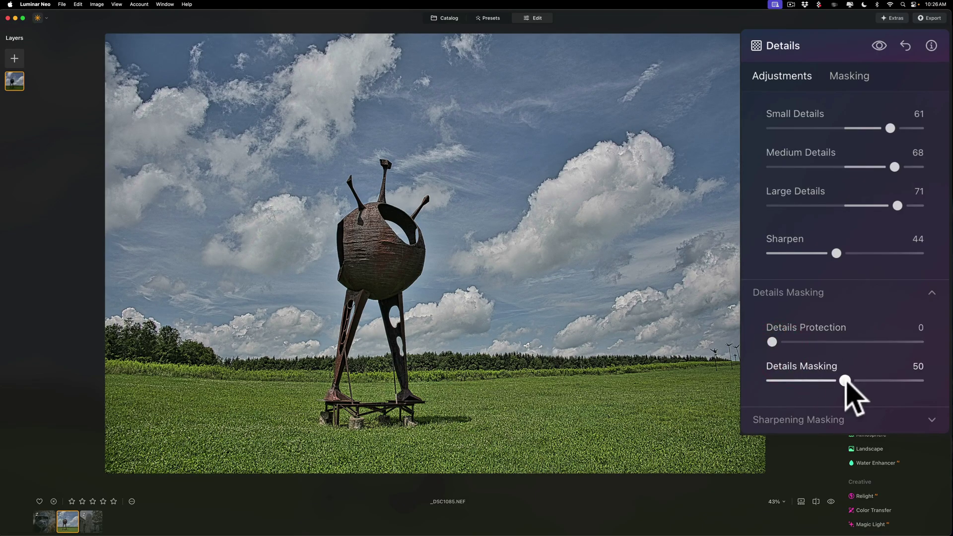
Compare Details Masking between 48 and 100, then reset it to 50.
drag(846, 380, 936, 383)
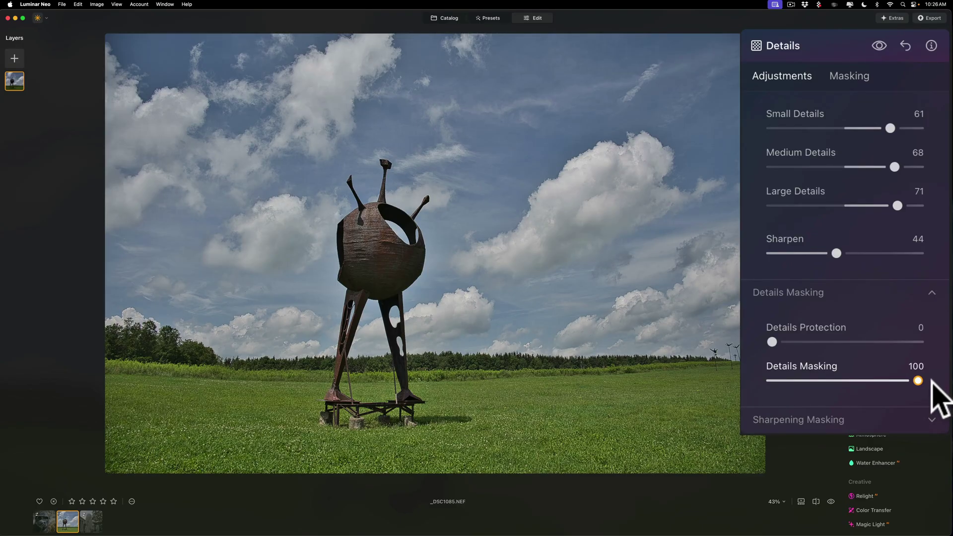
drag(928, 383, 832, 382)
drag(917, 380, 763, 379)
double_click(771, 380)
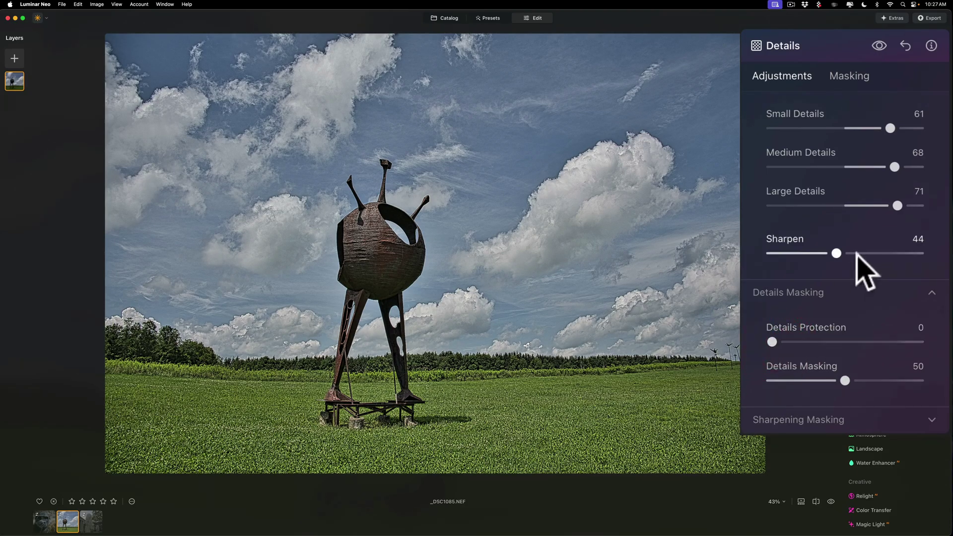
Reset all Details sliders to zero and delete the Details edit from the photo.
click(906, 47)
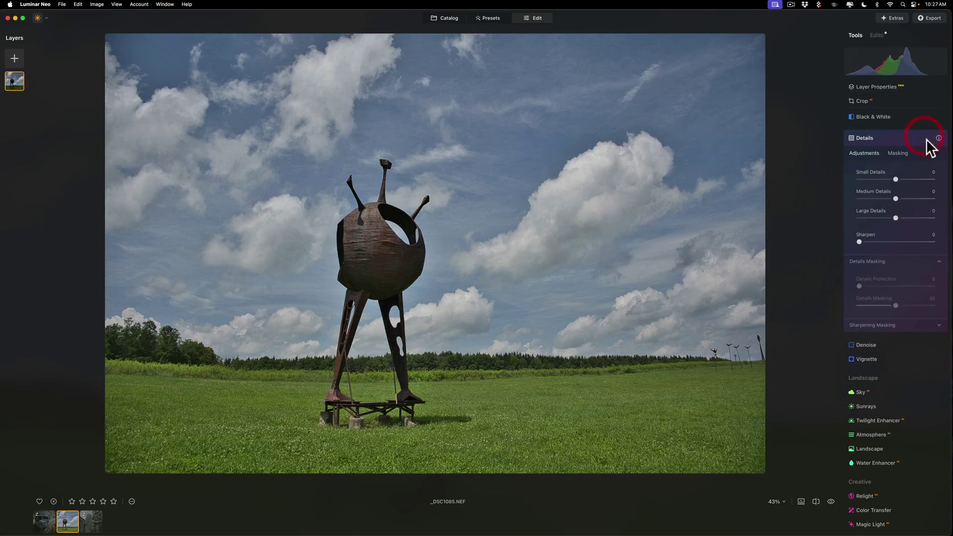
click(877, 36)
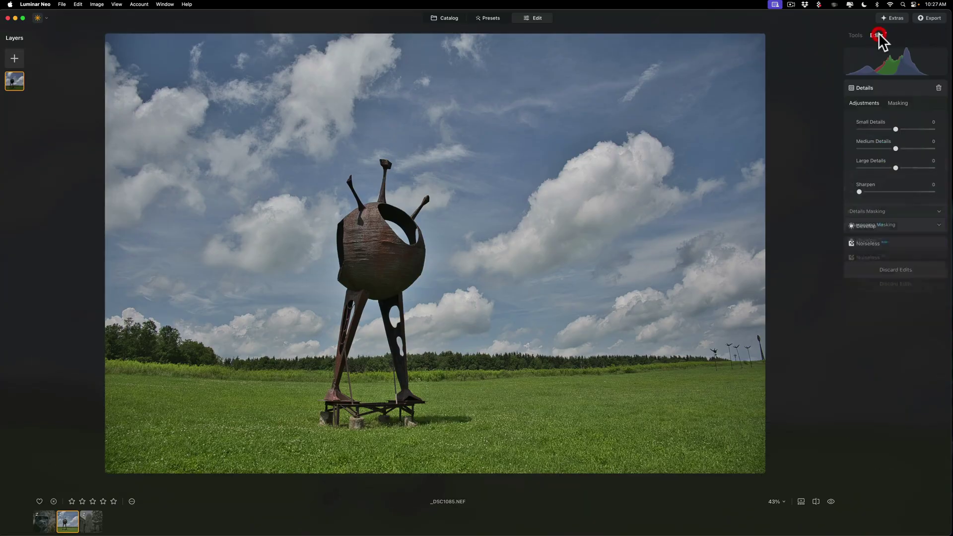
click(938, 88)
click(854, 36)
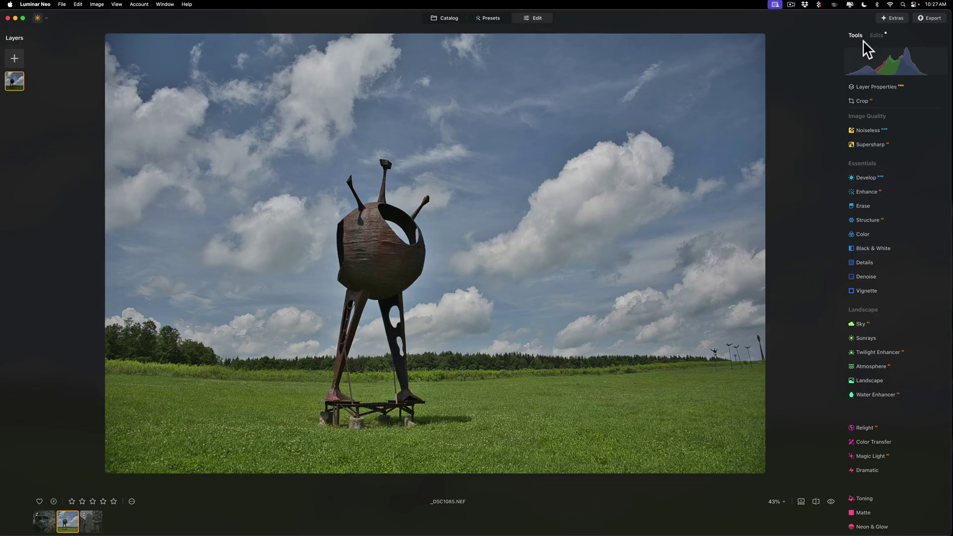
Apply Structure Amount 26 to the sculpture, trying Boost but leaving it at 0.
click(871, 219)
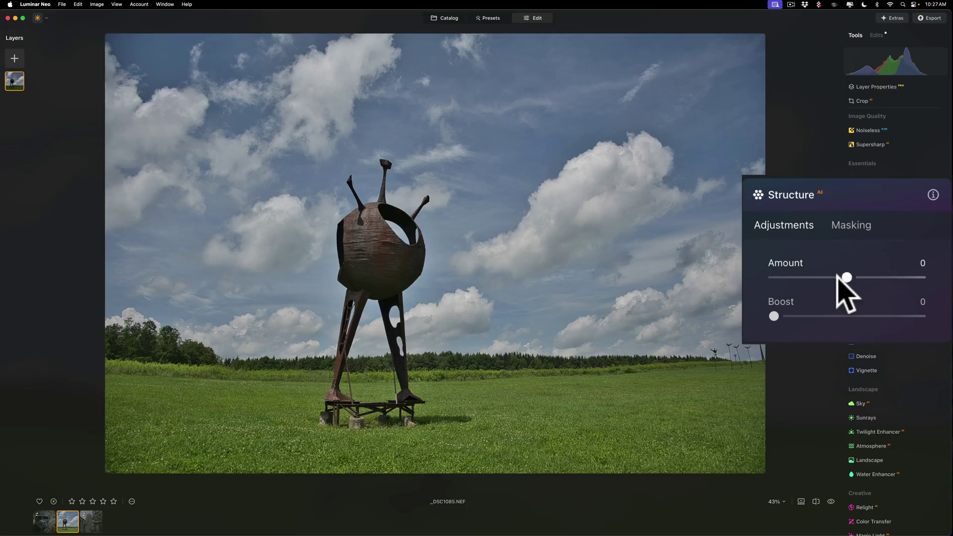
drag(846, 277, 881, 277)
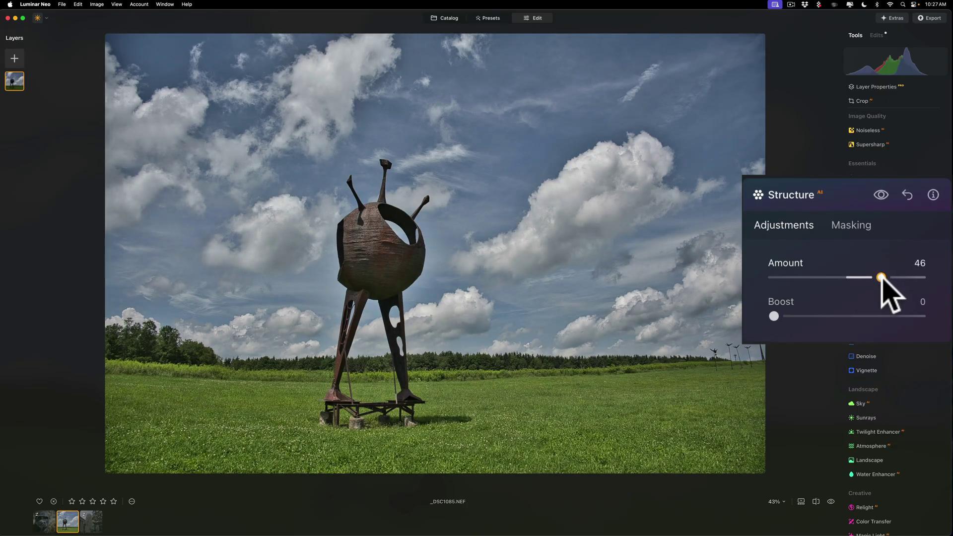
drag(881, 277, 866, 277)
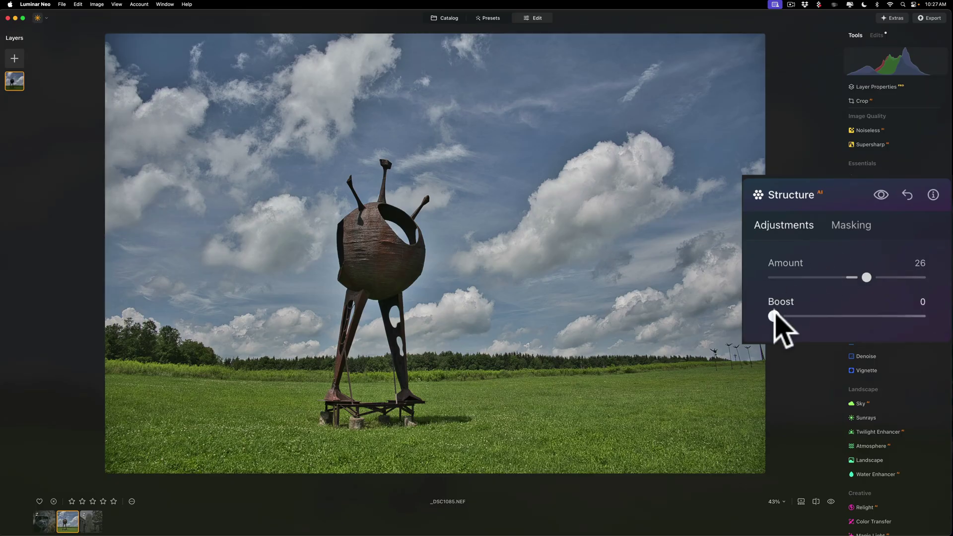
drag(773, 316, 749, 320)
mouse_move(777, 315)
mouse_down()
mouse_move(806, 308)
mouse_move(818, 323)
mouse_move(774, 319)
mouse_up()
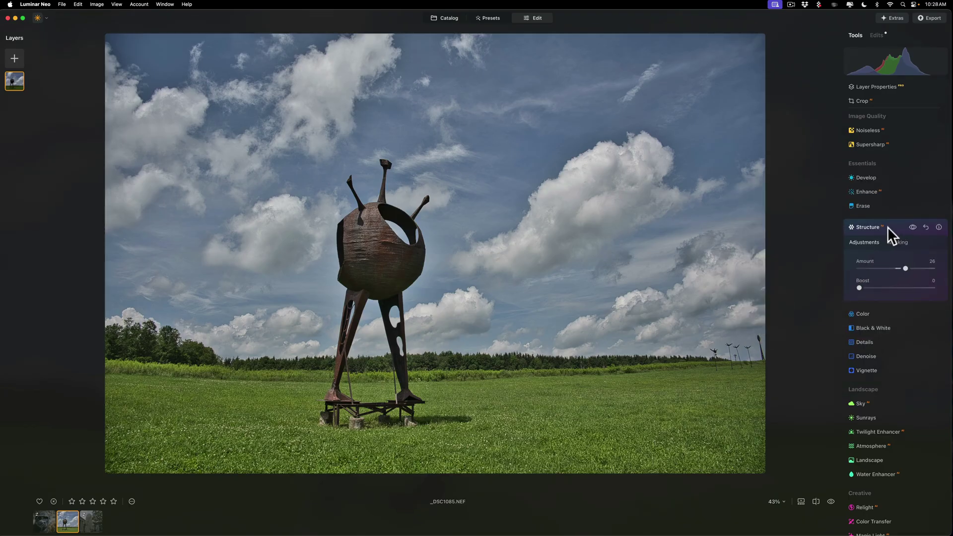
Set sculpture Details to Small 11, Medium 12, Large 22 and Sharpen 42, collapsing Details Masking.
click(883, 342)
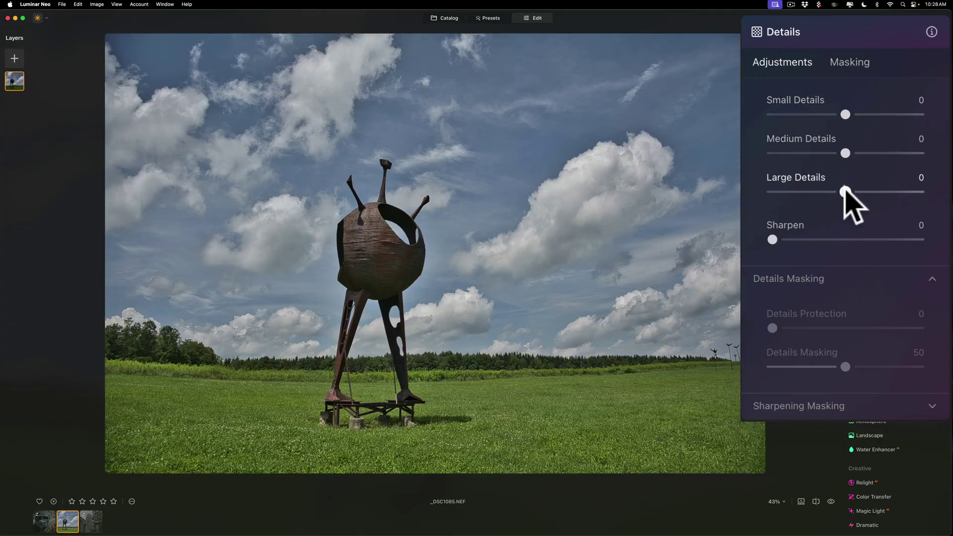
drag(845, 192, 865, 191)
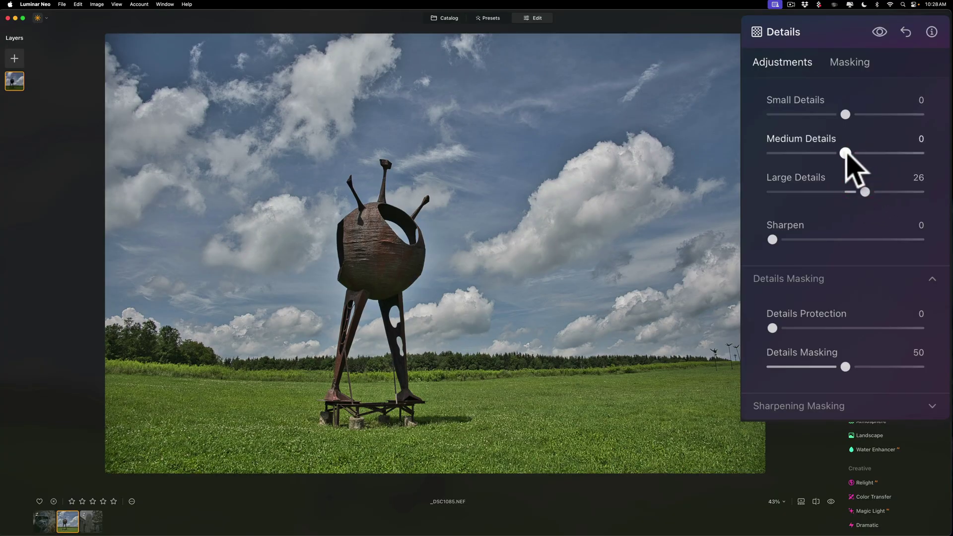
mouse_move(845, 153)
mouse_down()
mouse_move(886, 152)
mouse_move(853, 151)
mouse_up()
mouse_move(845, 112)
mouse_down()
mouse_move(871, 113)
mouse_move(853, 115)
mouse_up()
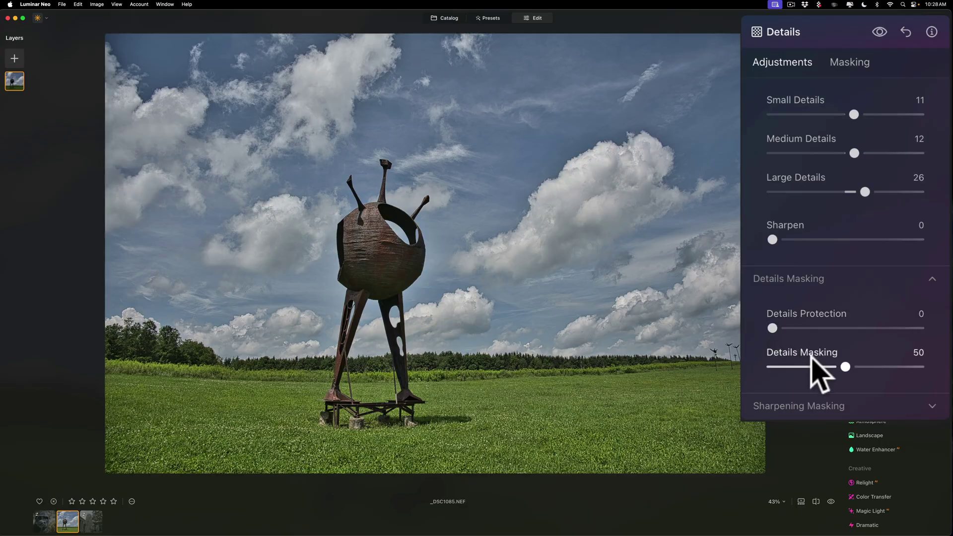
click(932, 278)
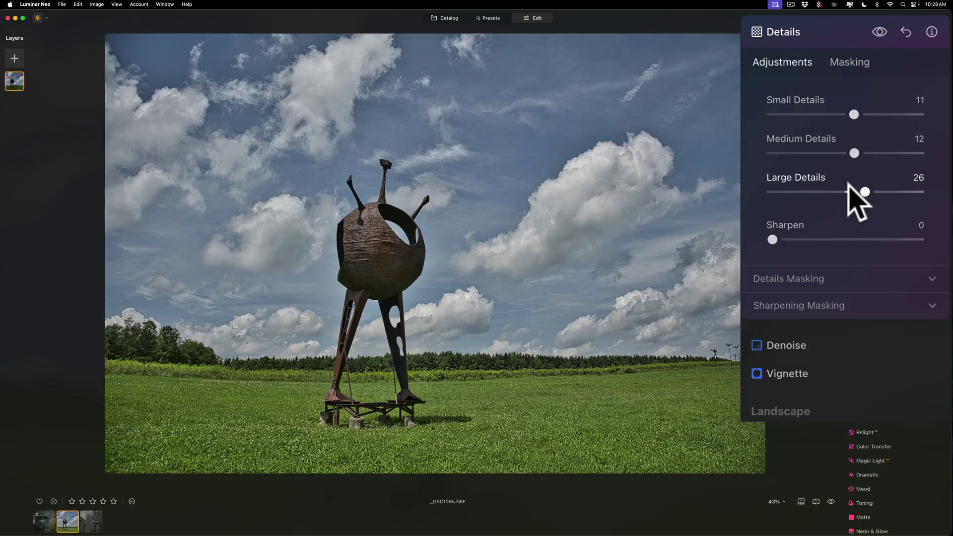
drag(862, 189, 858, 190)
drag(772, 240, 829, 270)
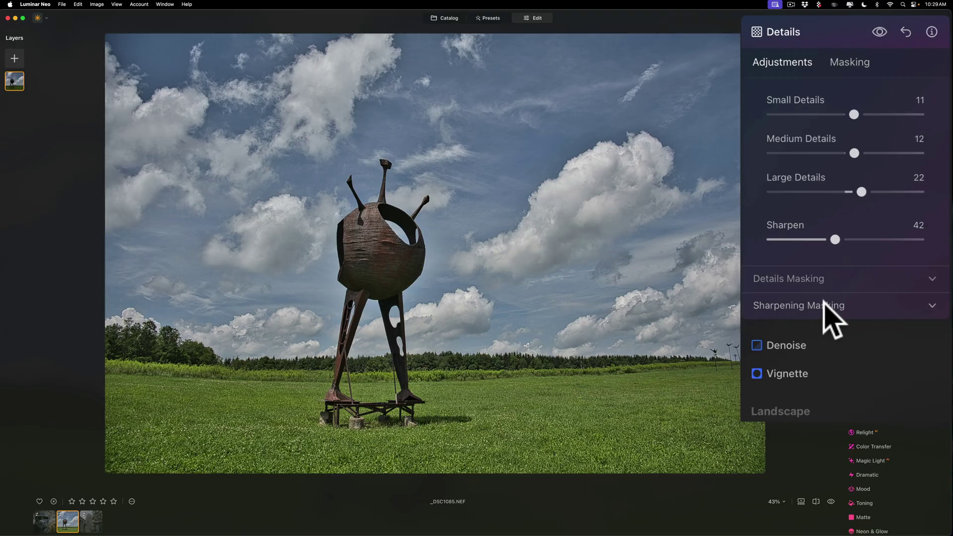
Try Sharpening Radius values and Masking 44, then reset Sharpen to 0.
click(835, 306)
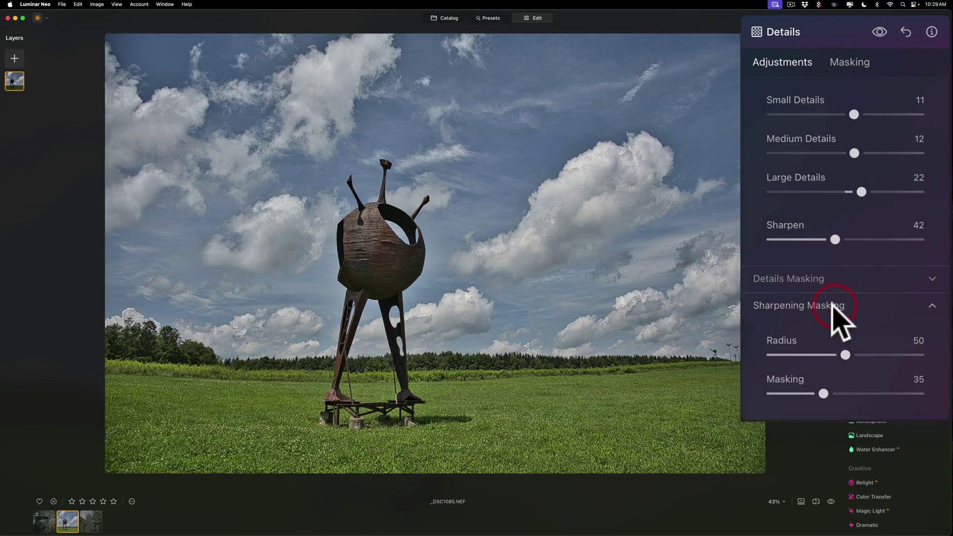
drag(846, 354, 908, 356)
mouse_move(823, 394)
mouse_down()
mouse_move(918, 396)
mouse_move(788, 387)
mouse_move(885, 397)
mouse_move(871, 408)
mouse_move(751, 388)
mouse_move(862, 393)
mouse_move(772, 394)
mouse_move(838, 393)
mouse_up()
drag(908, 356, 849, 358)
double_click(829, 237)
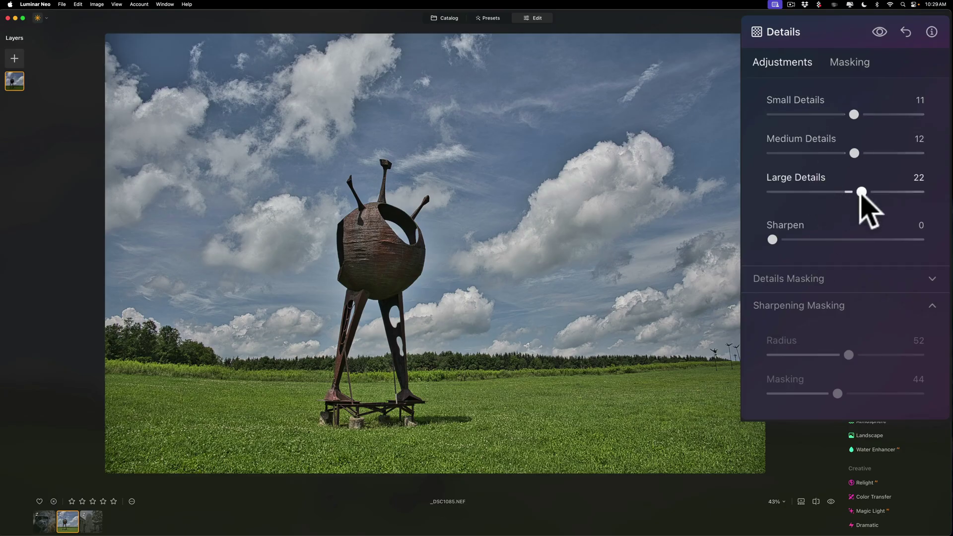
Lower Large Details to 15 and Small Details to 7, easing Medium down.
drag(860, 193, 857, 195)
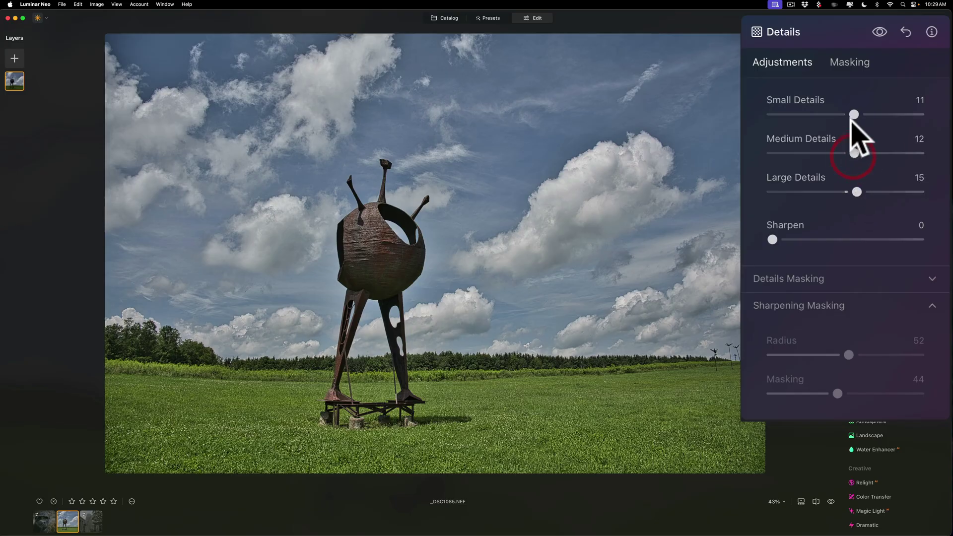
drag(854, 114, 849, 114)
drag(854, 153, 849, 163)
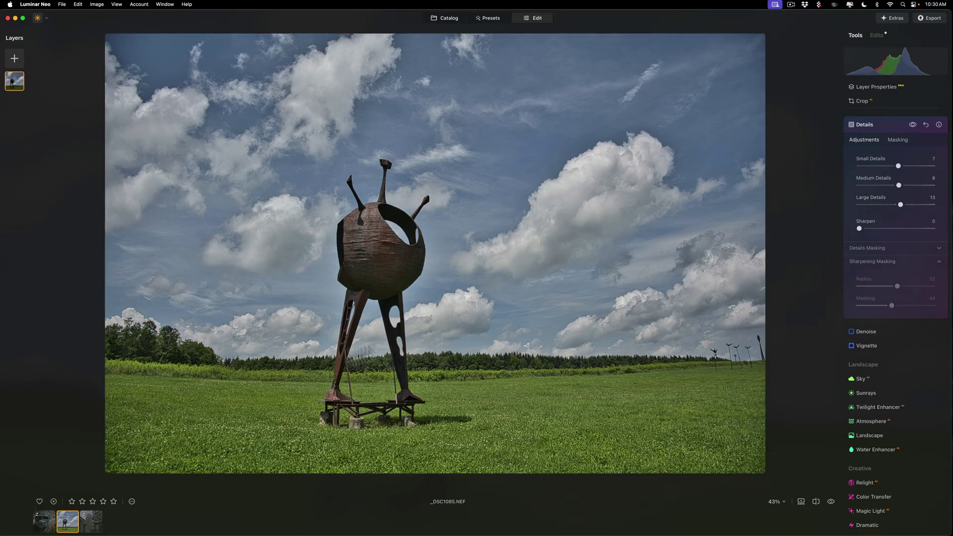
Open head-sculpture photo _DSC4512, check its edits, and apply Structure Amount 17.
click(91, 523)
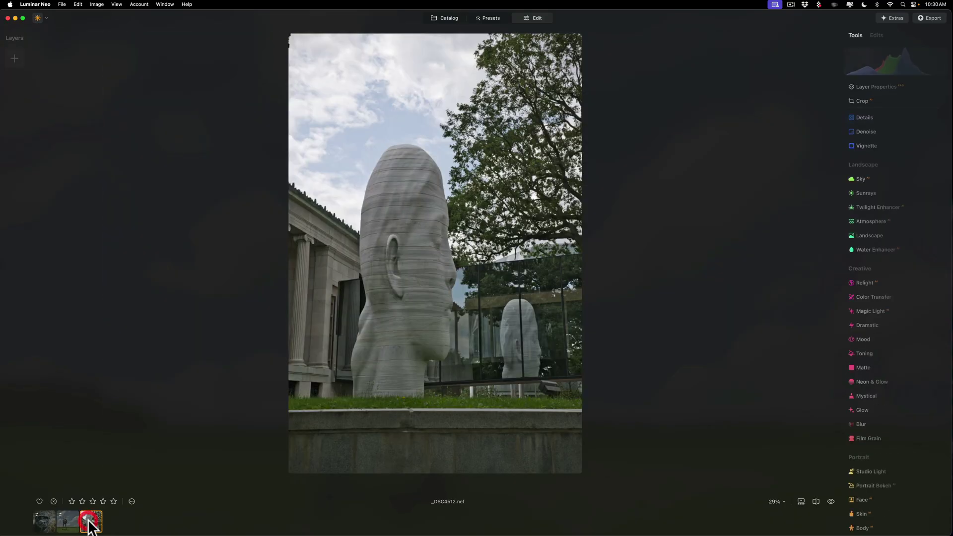
click(875, 35)
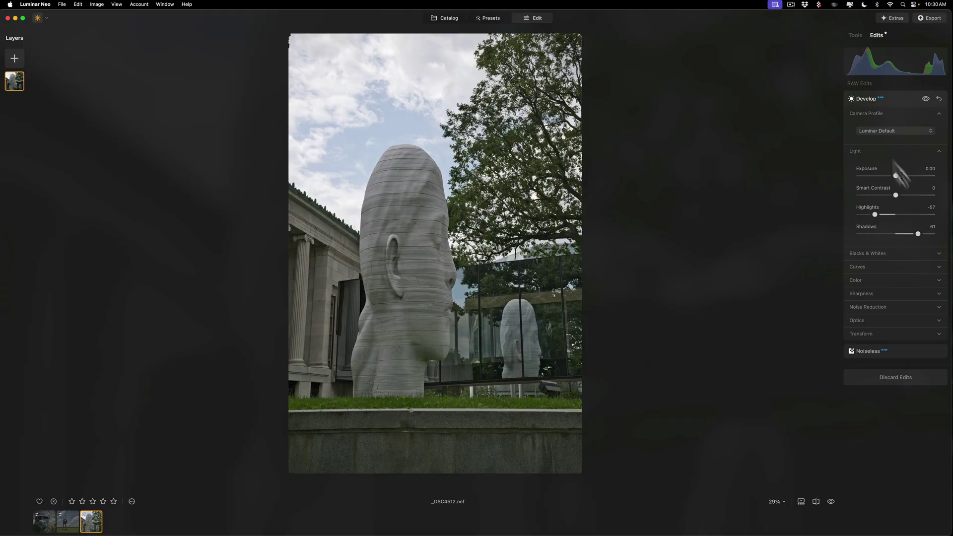
click(854, 35)
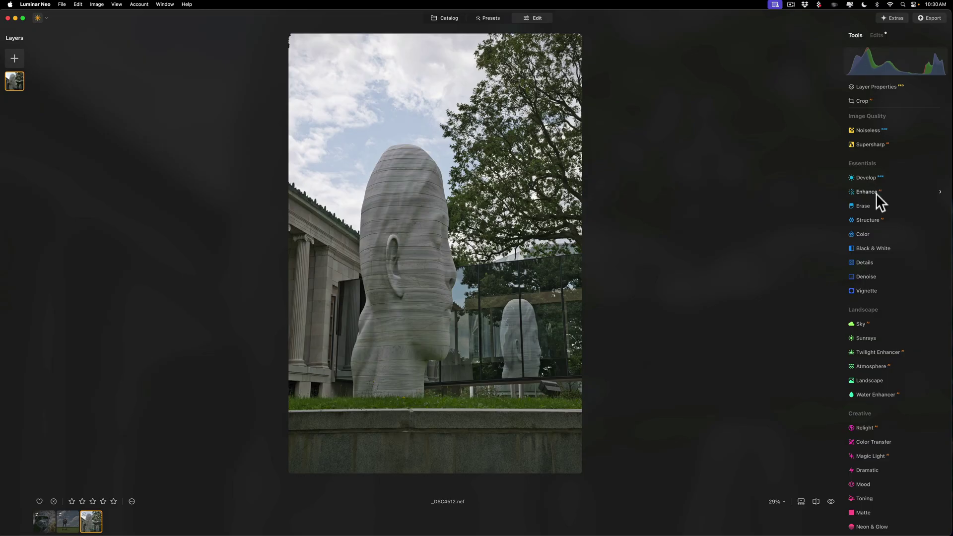
click(873, 220)
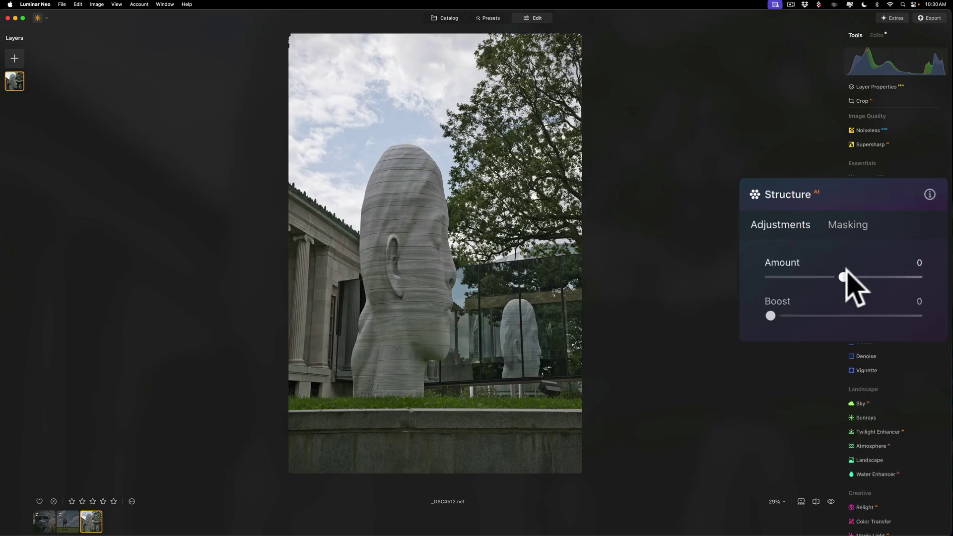
drag(896, 269, 856, 278)
Mask the Details adjustment to the head sculpture using Object Select AI.
click(868, 341)
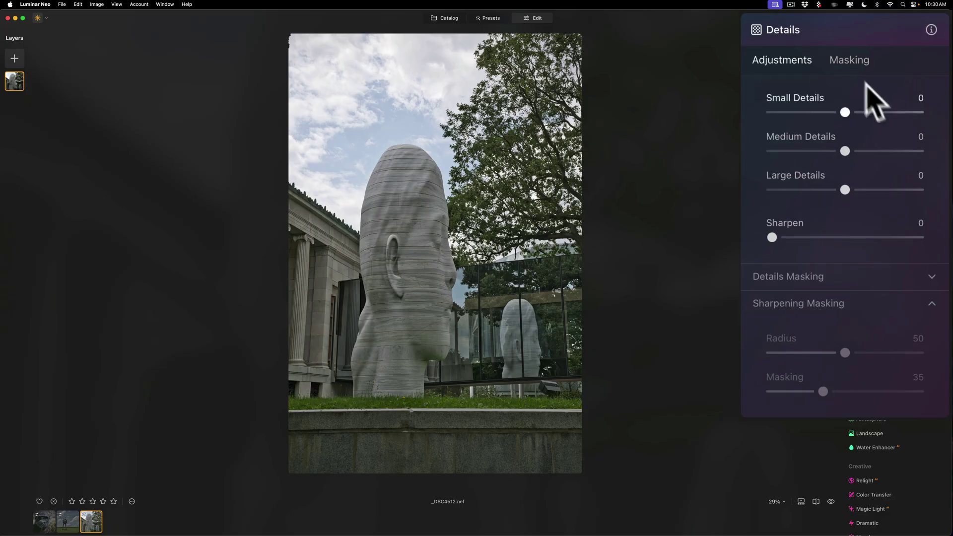
click(852, 61)
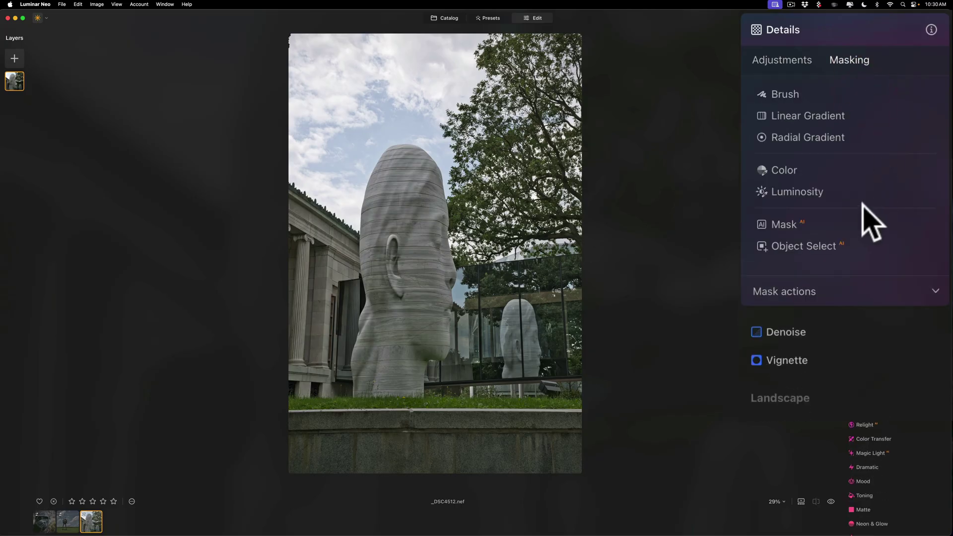
click(808, 248)
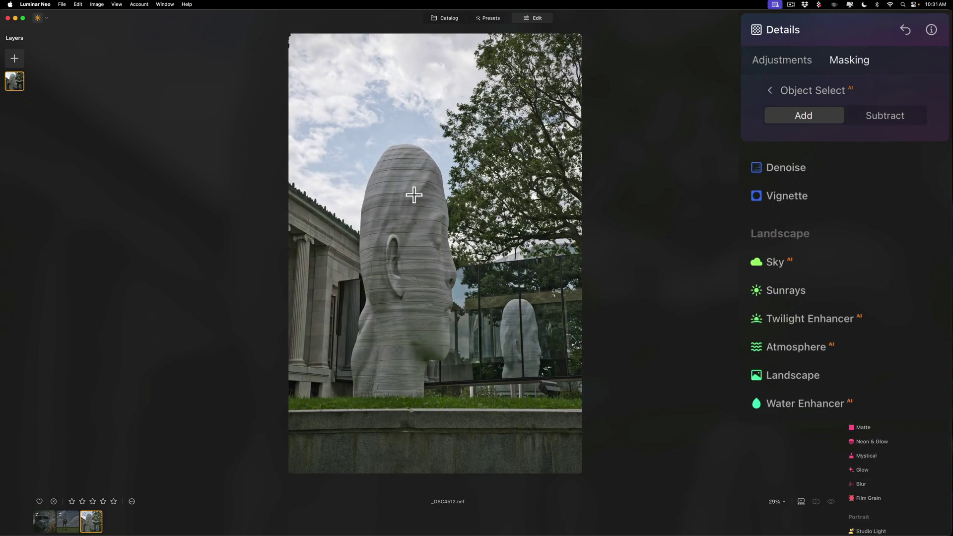
click(415, 194)
click(415, 194)
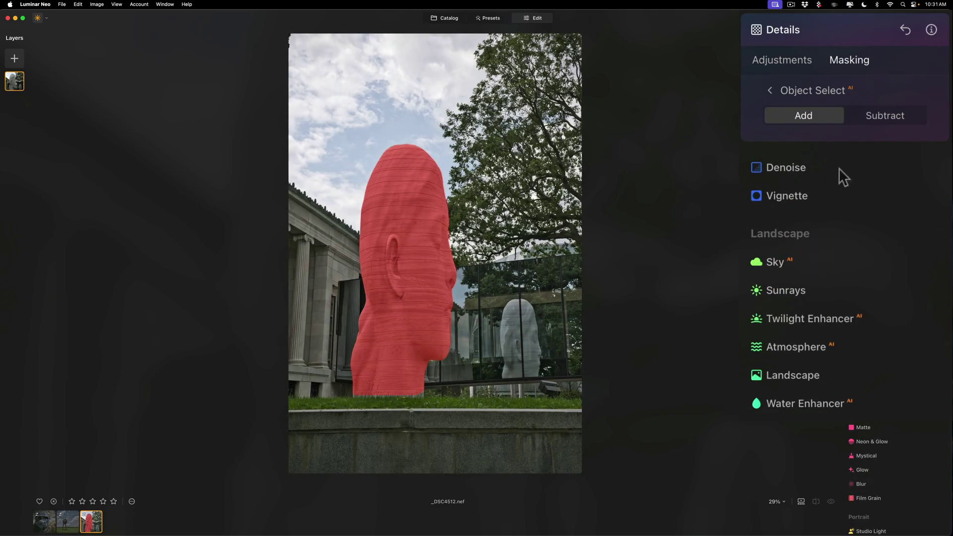
Set masked Details to Small 31, Medium 26, Large 39 with Sharpen 0, then collapse Details.
click(786, 59)
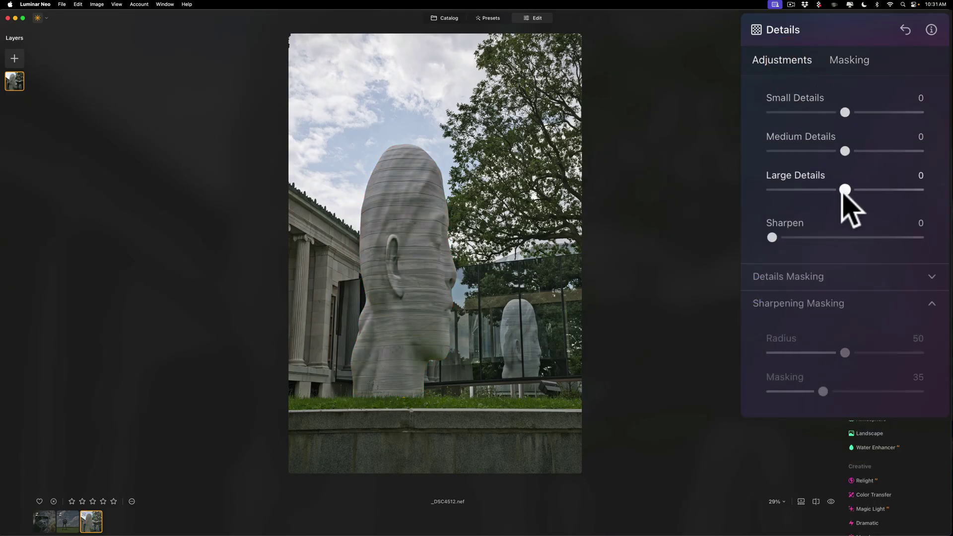
drag(844, 188, 877, 189)
drag(845, 150, 866, 150)
drag(844, 111, 872, 119)
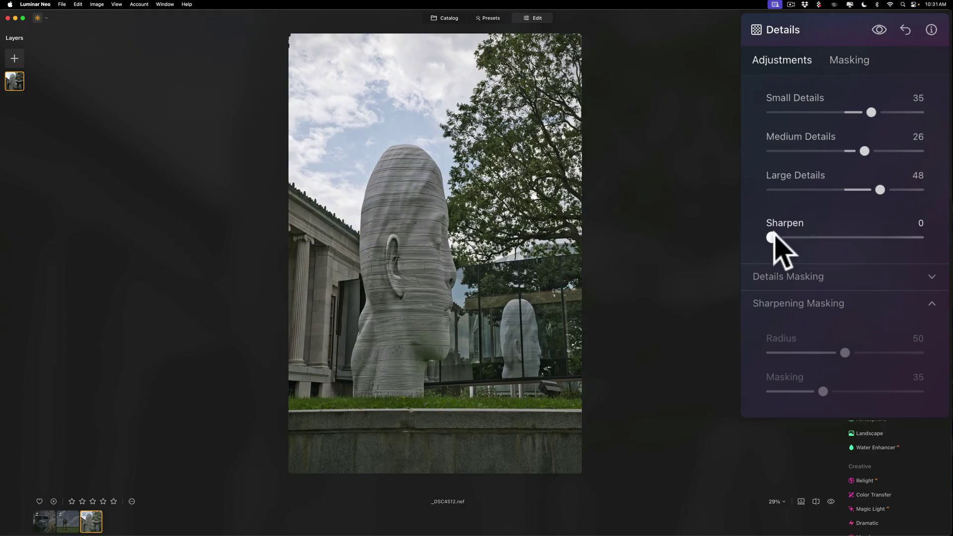
drag(773, 237, 754, 251)
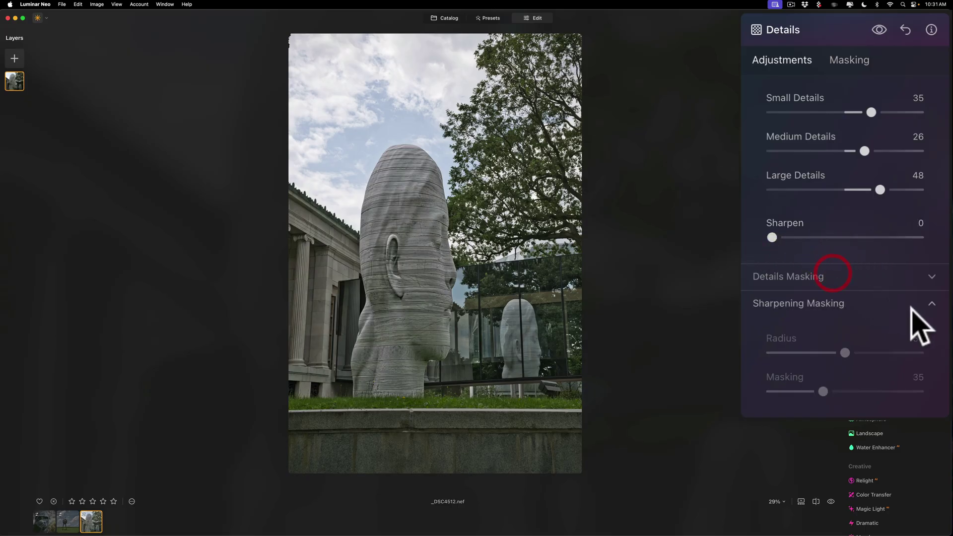
drag(870, 112, 866, 113)
drag(879, 190, 873, 190)
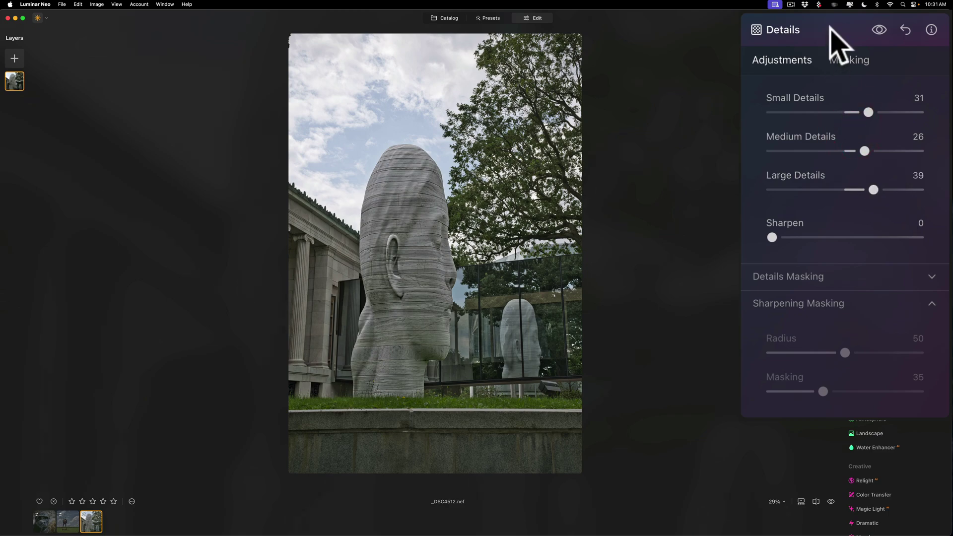
click(888, 121)
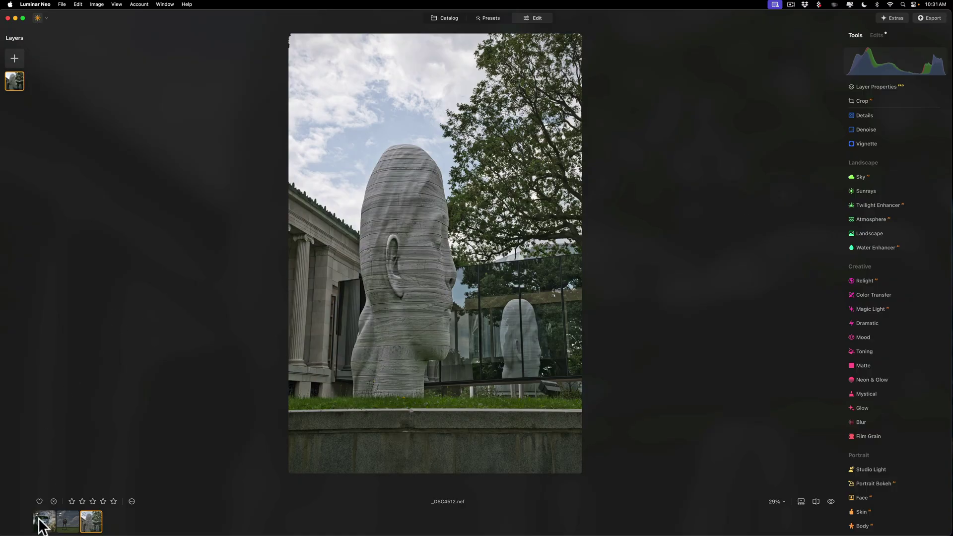
Open the gorilla photo _DSC6314.NEF and check its Highlights -42, Shadows 31 and Noiseless edits.
click(39, 521)
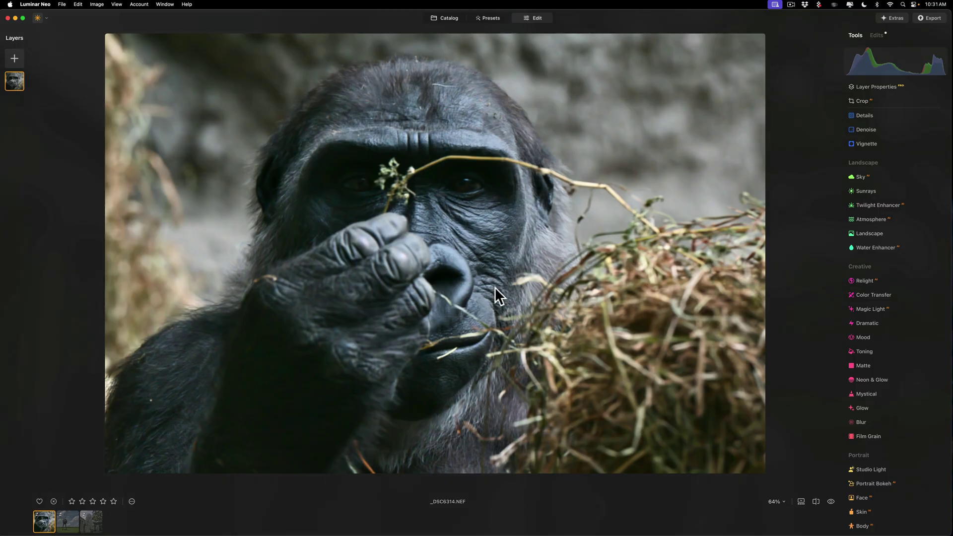
click(874, 32)
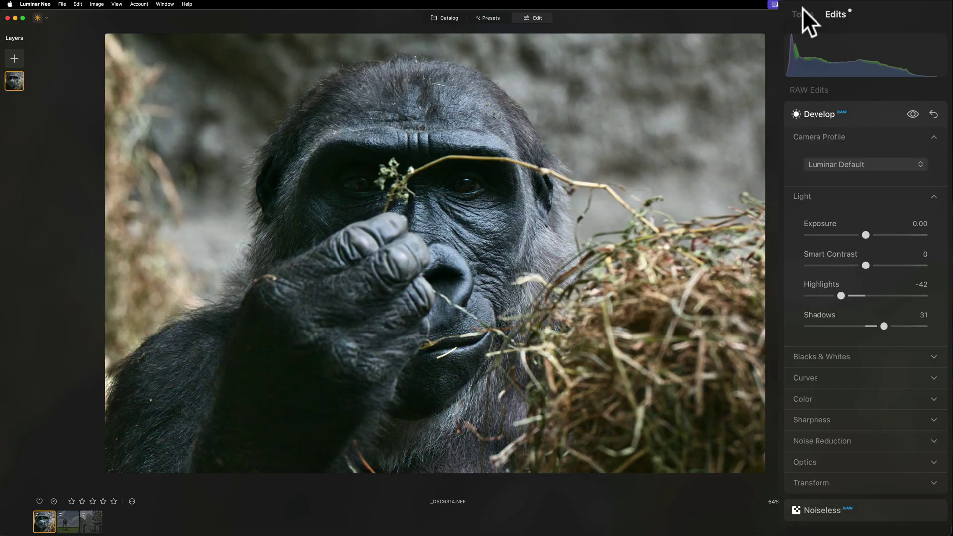
click(854, 34)
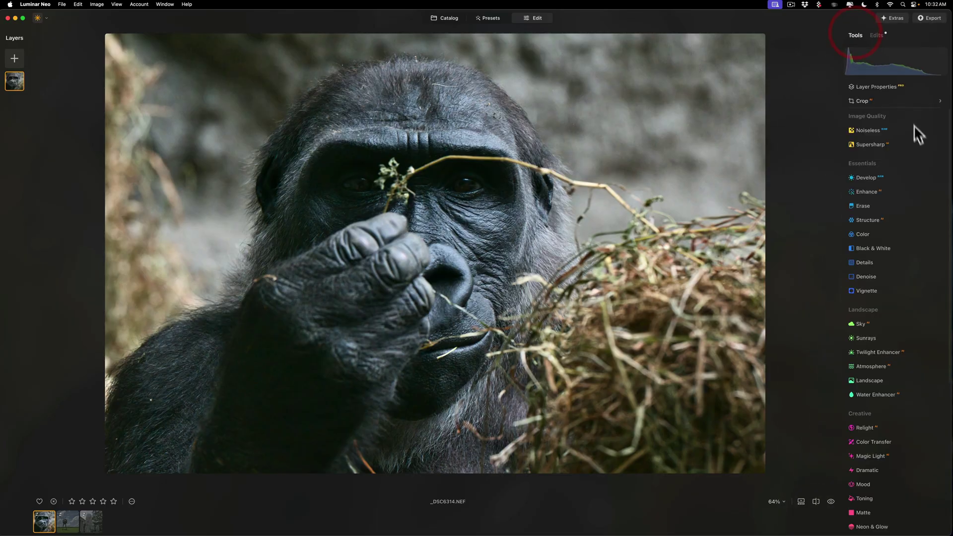
click(861, 219)
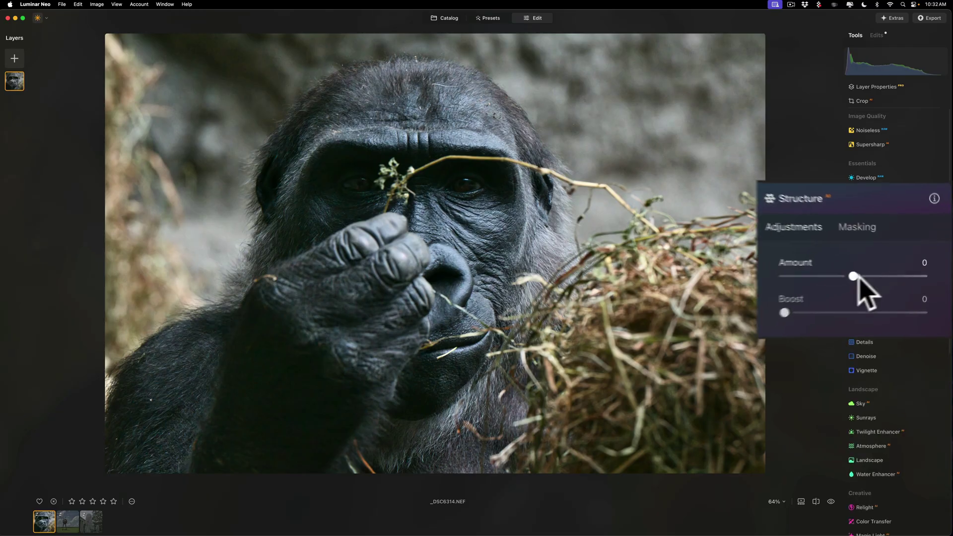
drag(846, 275, 889, 277)
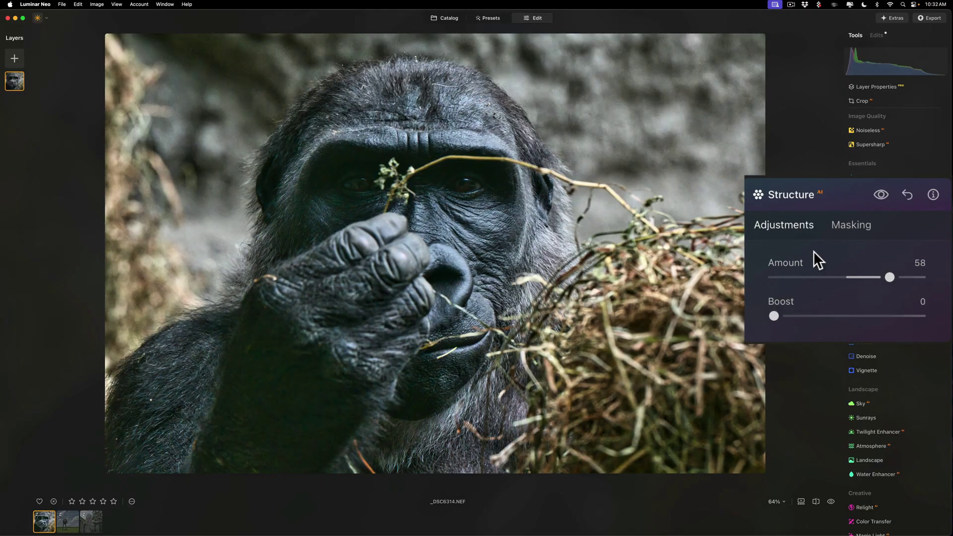
mouse_move(889, 276)
mouse_down()
mouse_move(864, 278)
mouse_move(908, 277)
mouse_move(865, 279)
mouse_move(901, 276)
mouse_move(872, 277)
mouse_up()
click(907, 195)
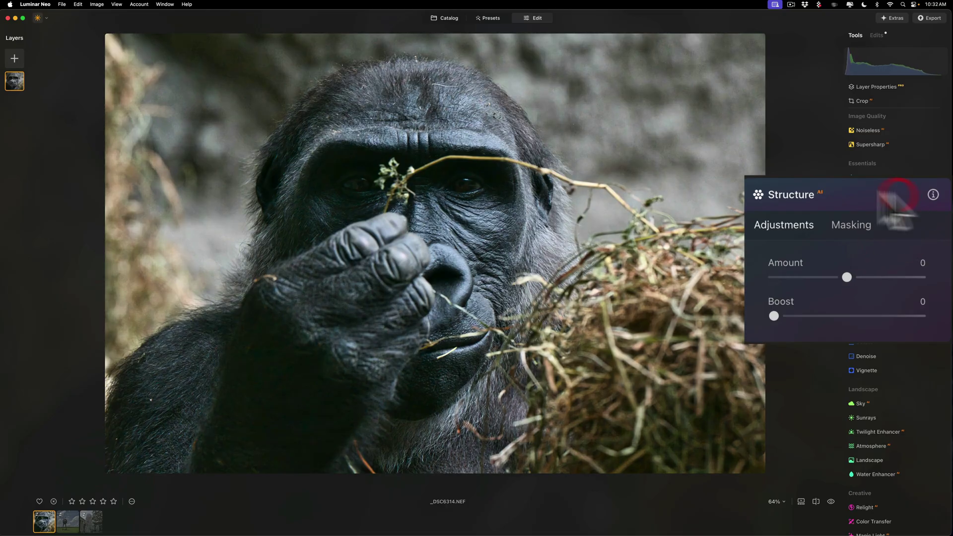
click(806, 192)
click(877, 35)
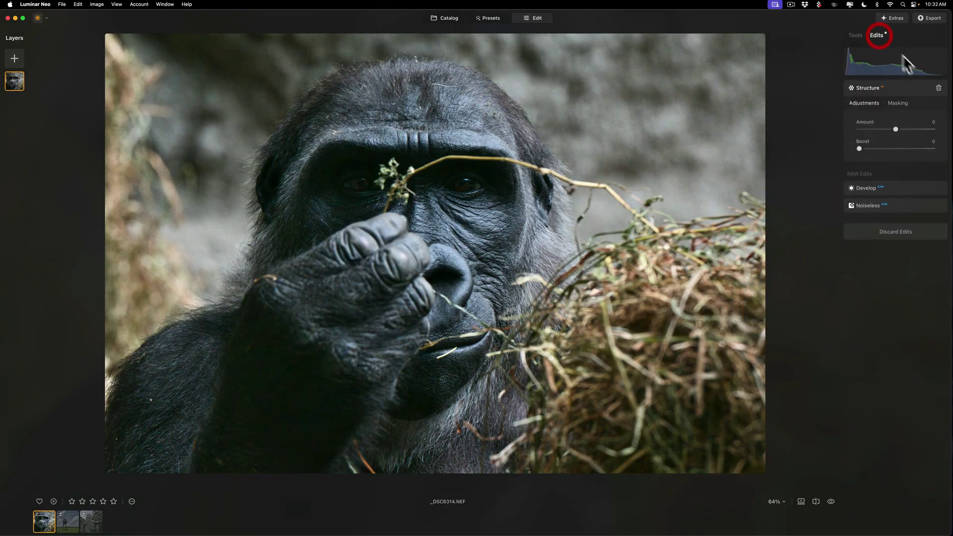
click(855, 35)
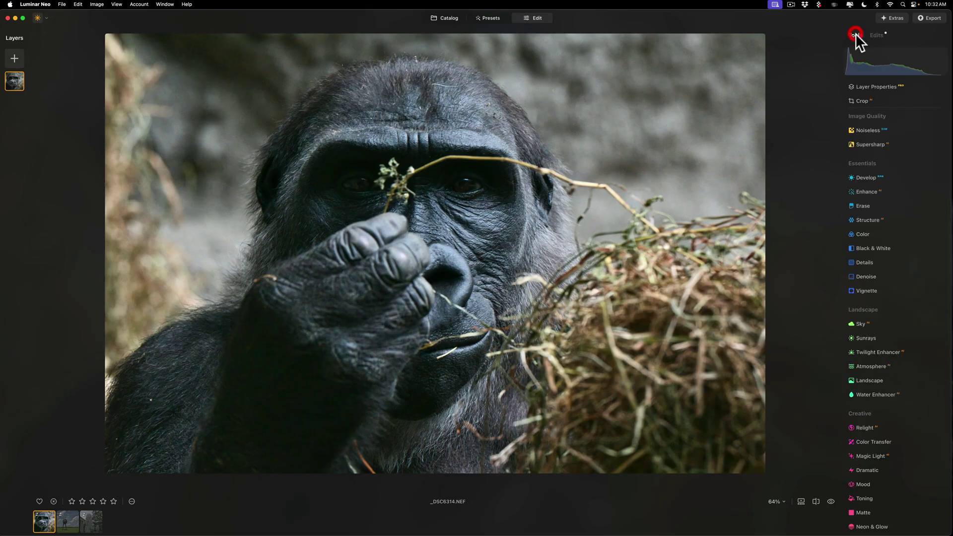
Give the gorilla's Details tool an Object Select mask made by clicking the gorilla's forehead.
click(865, 262)
scroll(892, 263, down, 3)
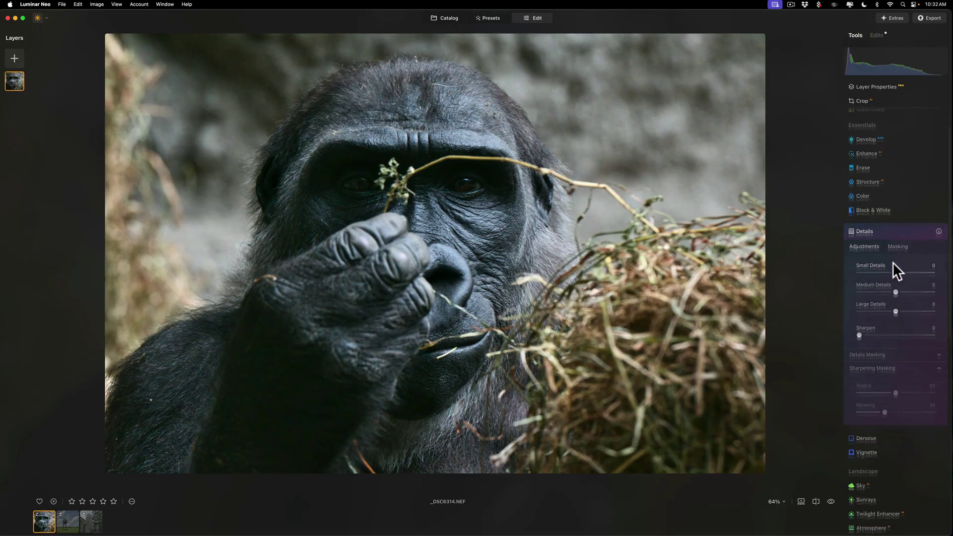
click(939, 325)
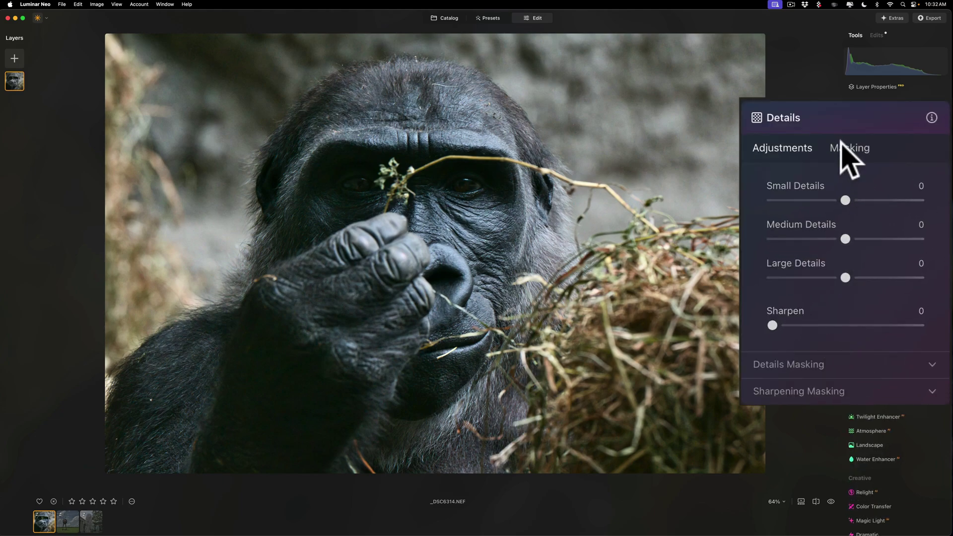
click(841, 144)
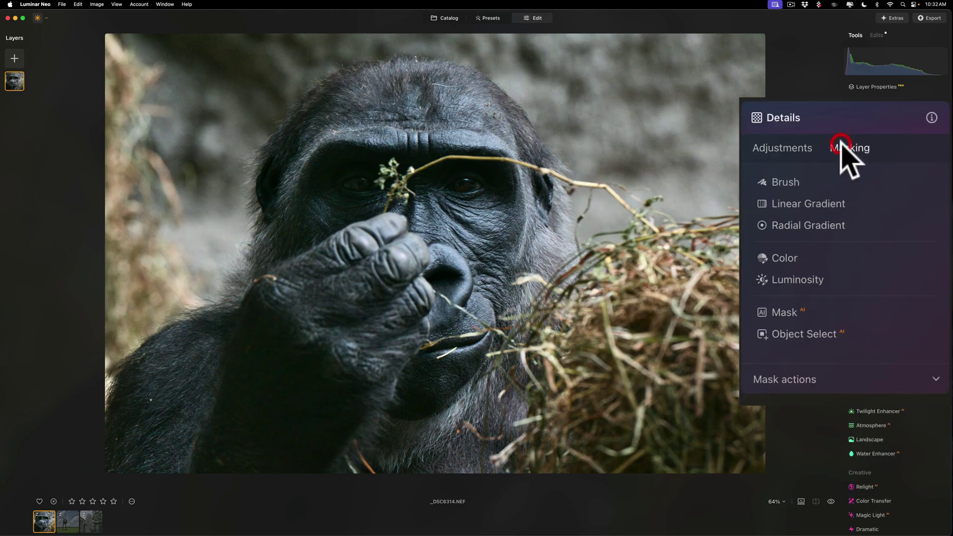
click(796, 330)
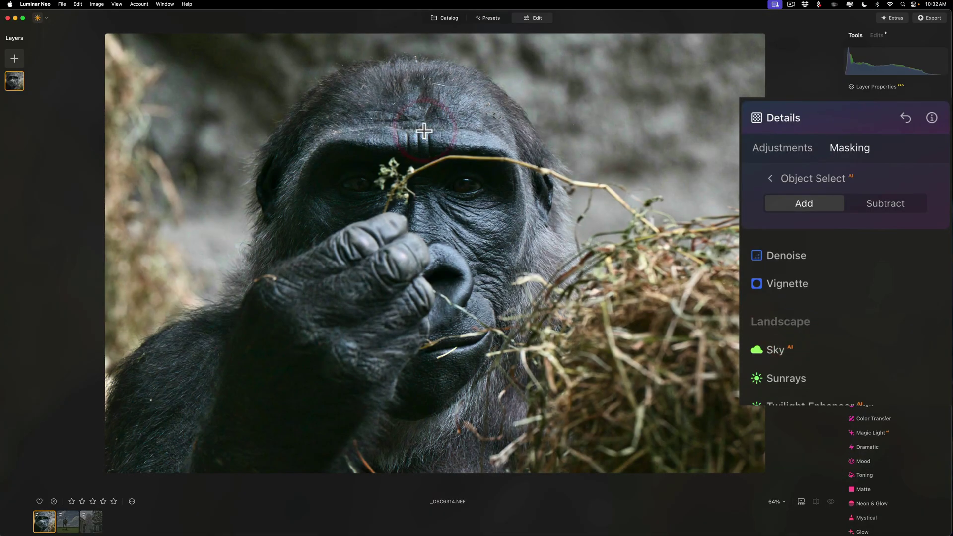
click(402, 144)
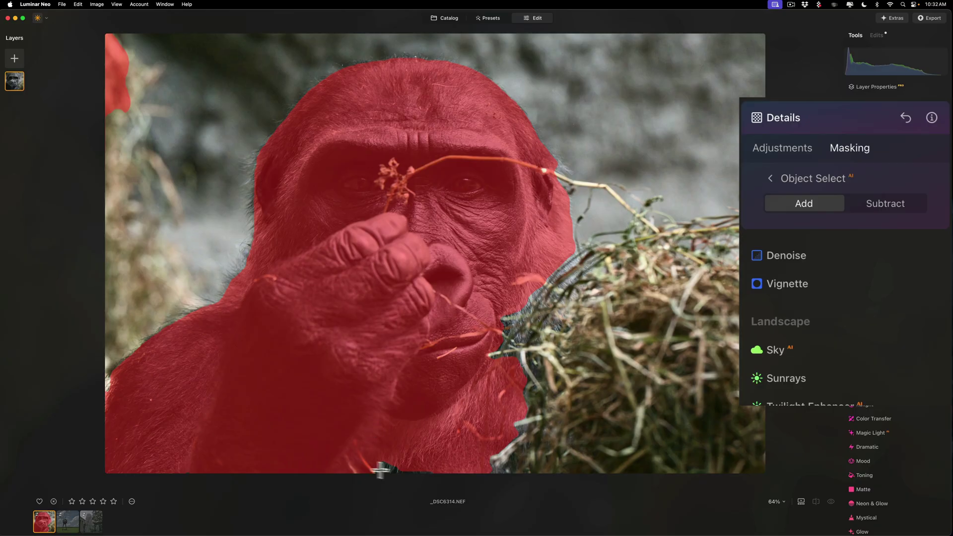
click(769, 147)
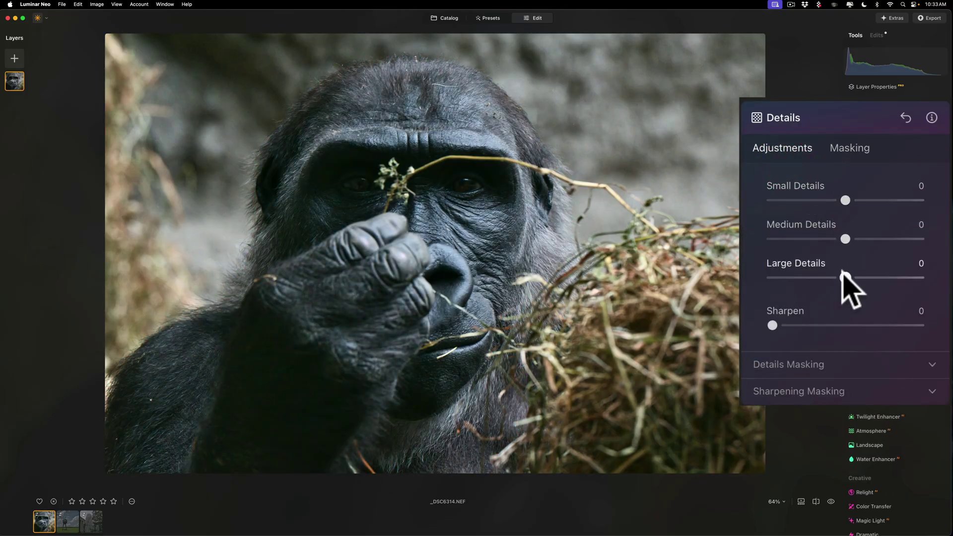
Set the masked gorilla's Details to Small 14, Medium 15, Large 13, leaving Sharpen at 0.
drag(842, 273, 875, 277)
mouse_move(846, 238)
mouse_down()
mouse_move(869, 238)
mouse_move(861, 239)
mouse_up()
drag(876, 271, 860, 277)
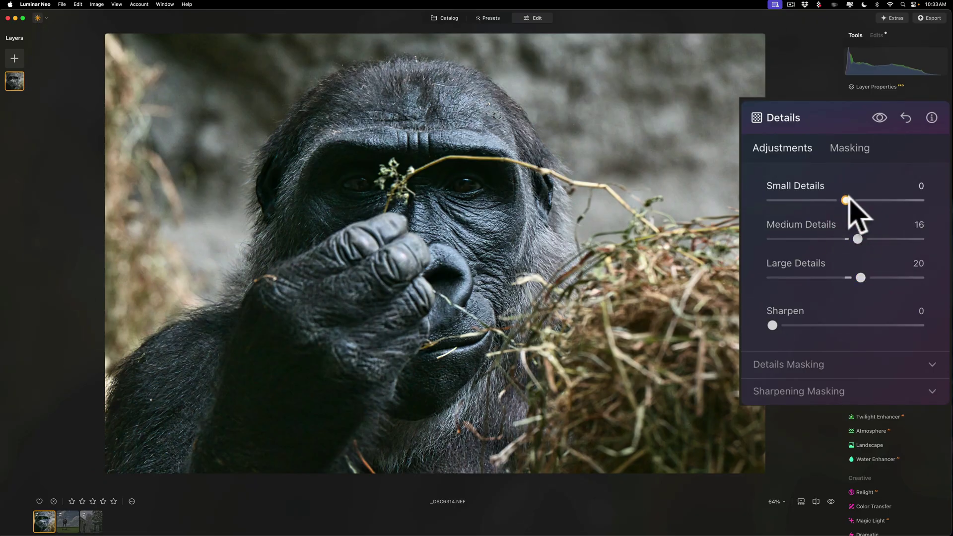
mouse_move(852, 201)
mouse_down()
mouse_move(868, 201)
mouse_move(860, 201)
mouse_up()
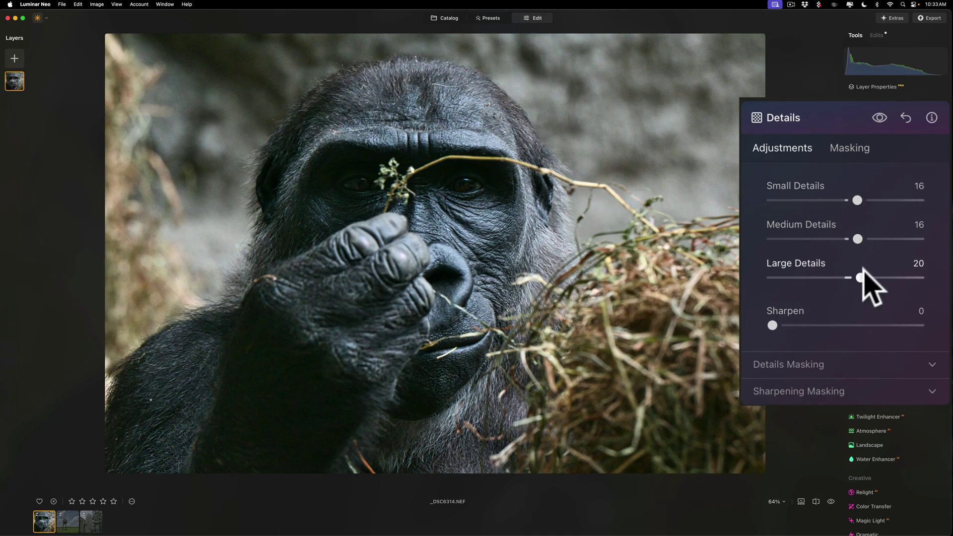
drag(860, 278, 857, 277)
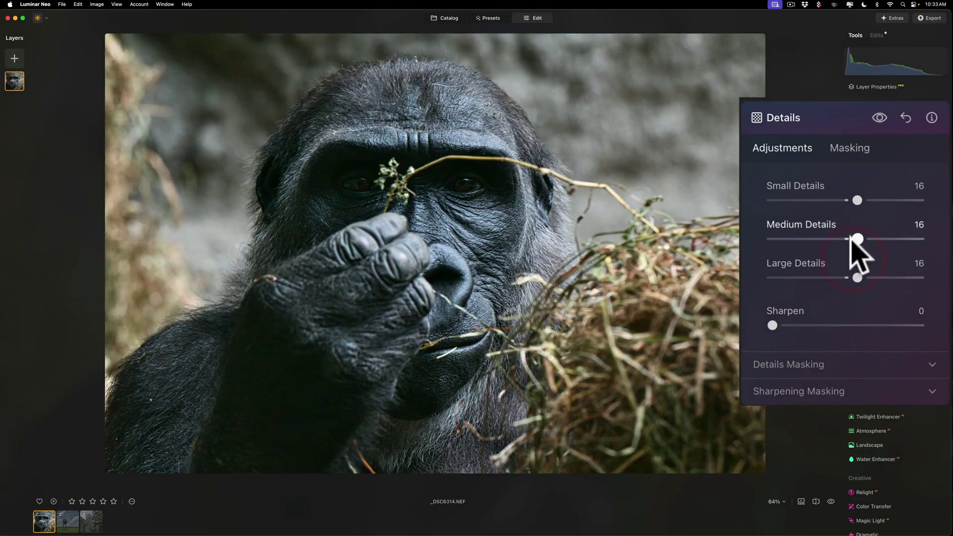
drag(779, 326, 742, 319)
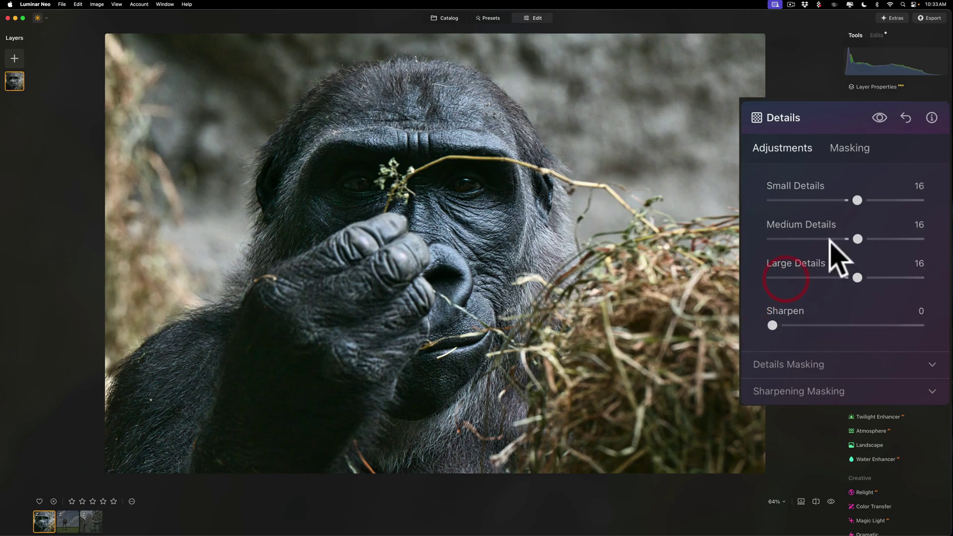
click(854, 216)
click(855, 256)
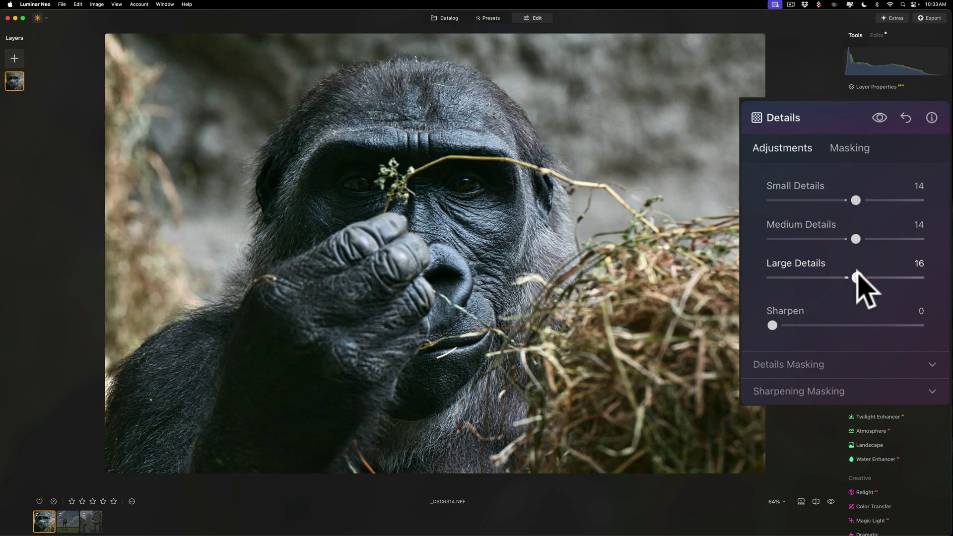
drag(856, 272, 854, 275)
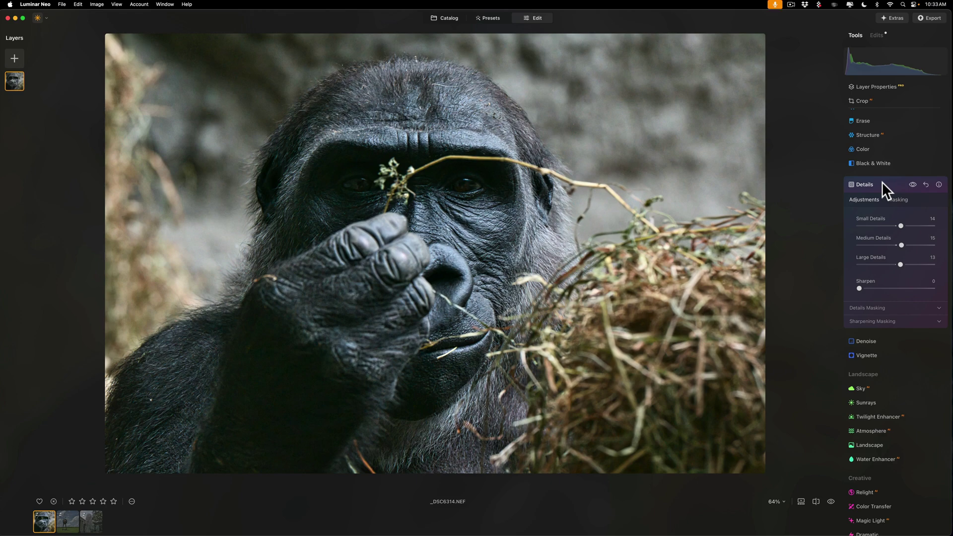
Collapse Details, compare the statue and sculpture-in-field photos, then return to the gorilla photo.
click(882, 188)
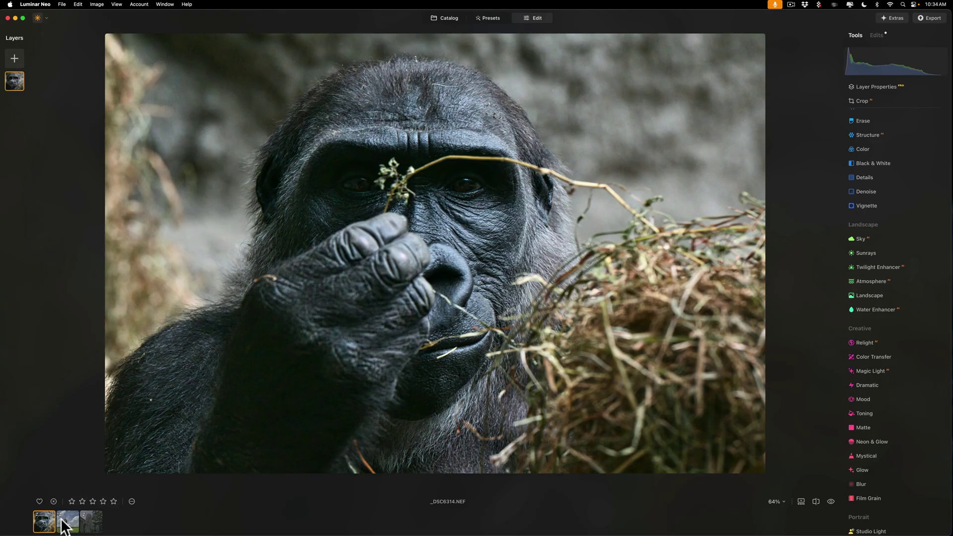
click(97, 522)
click(68, 521)
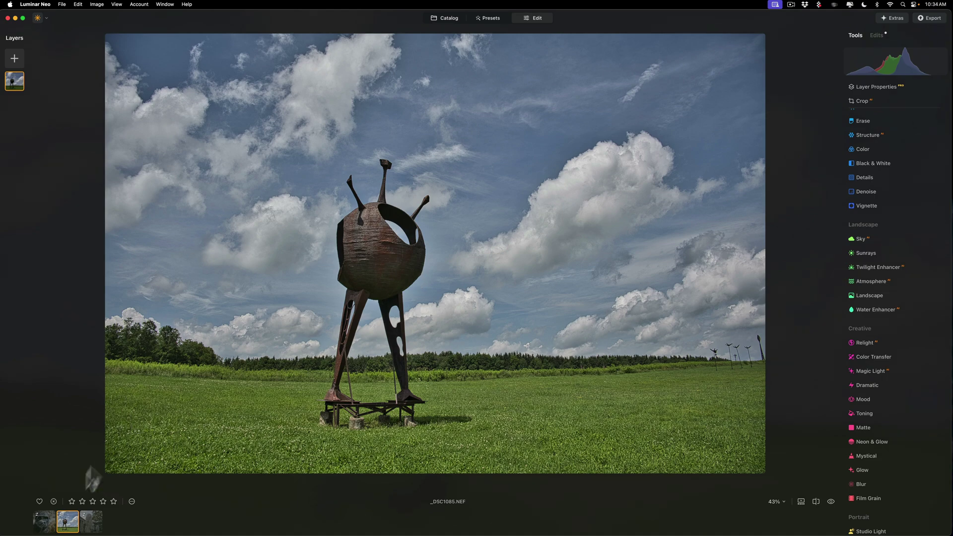
click(43, 522)
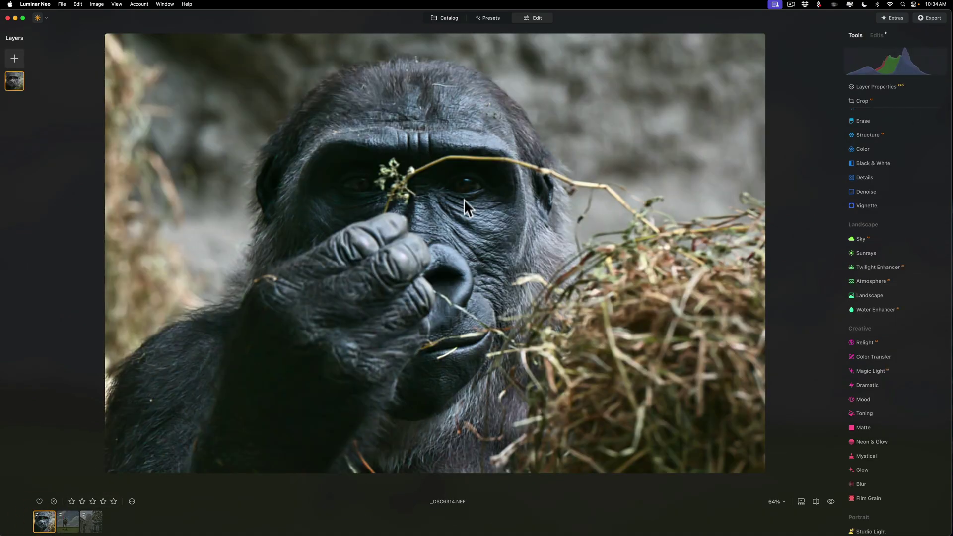